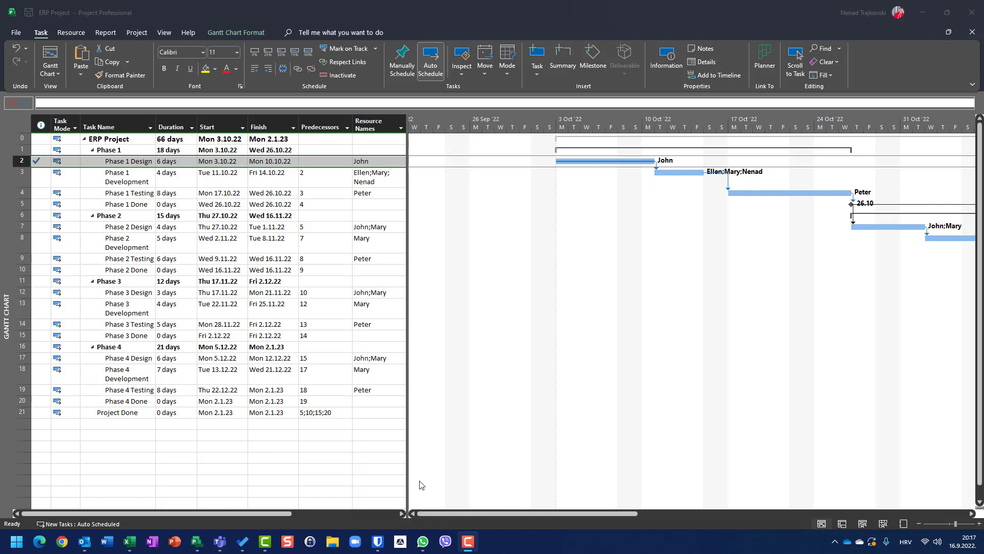
Mark the Phase 1 Development task 50% complete and locate its scheduled hours in the Task Usage view
left_click(23, 177)
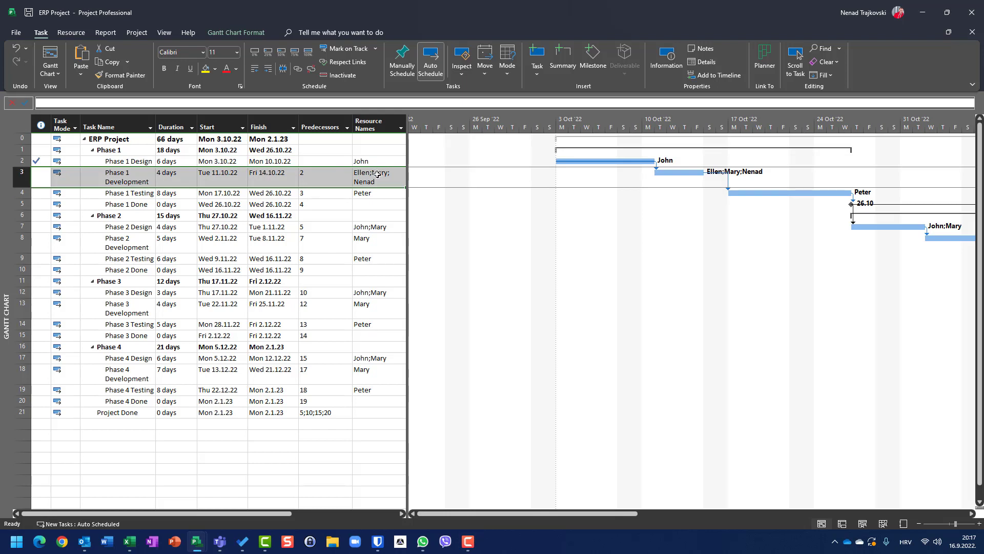
left_click(279, 57)
left_click(164, 34)
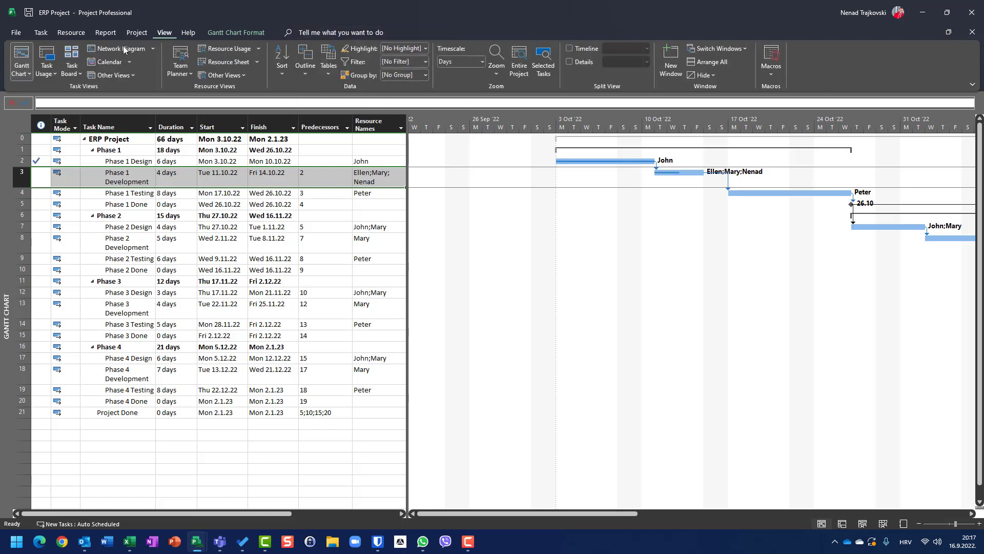
left_click(46, 59)
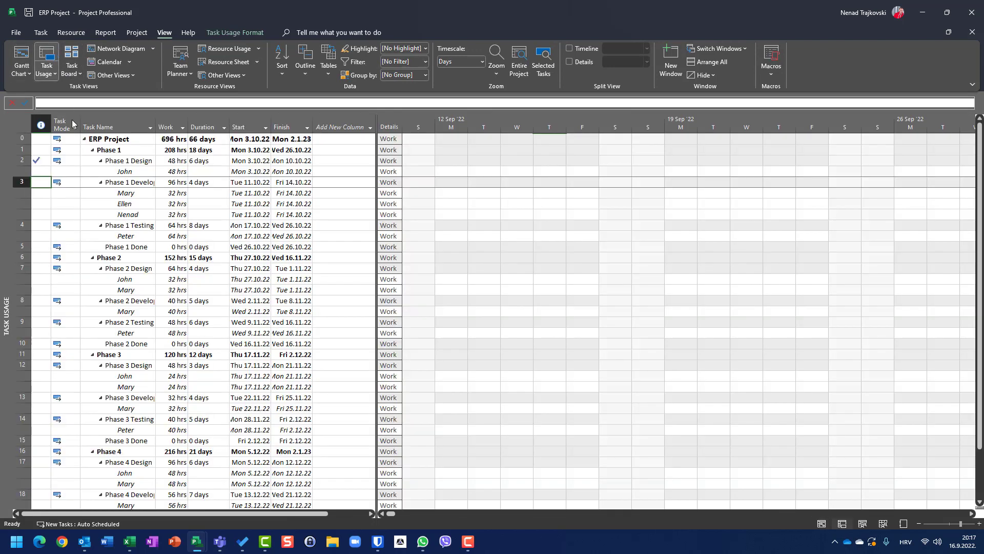
right_click(99, 183)
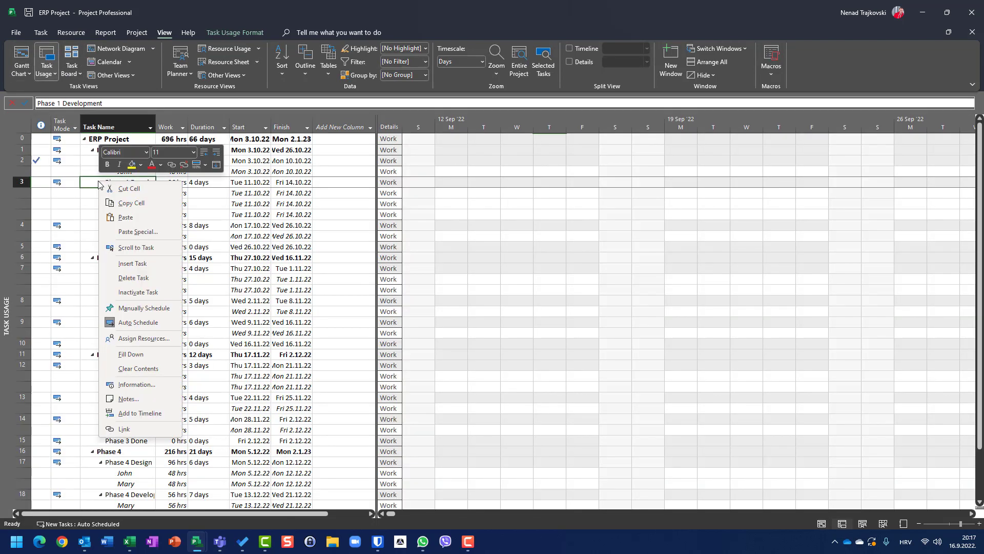
left_click(136, 247)
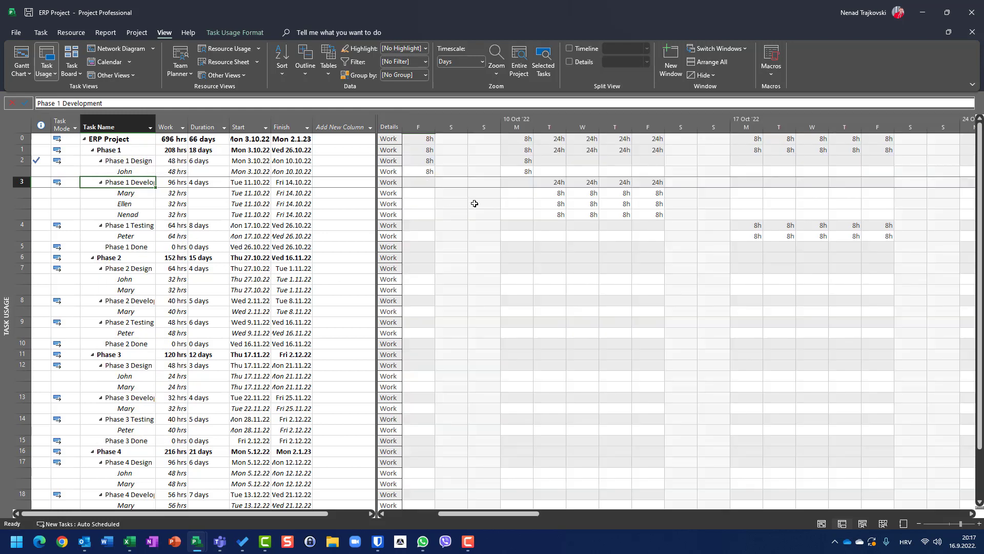
Show Actual Work alongside Work in the time-phased details of the Task Usage view
left_click(391, 192)
right_click(393, 196)
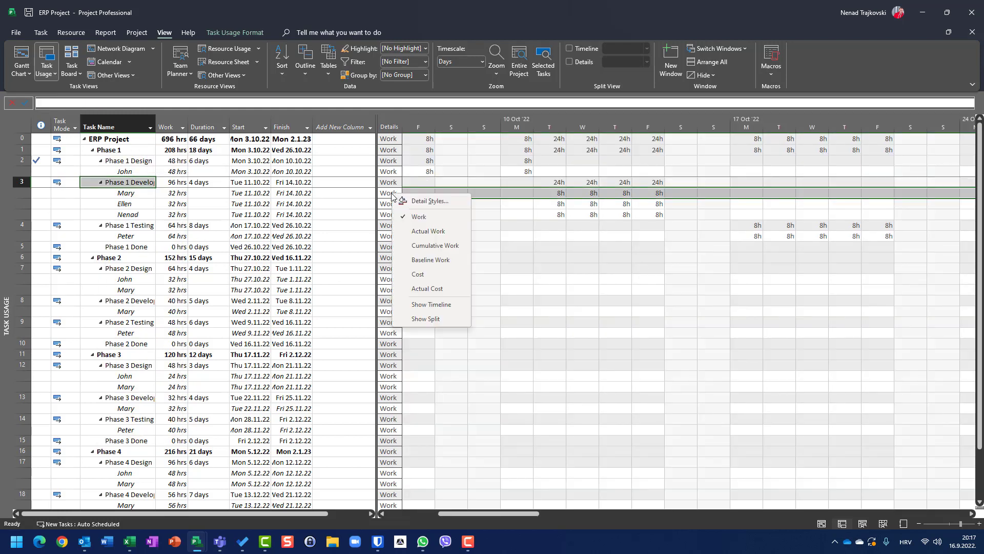
left_click(424, 232)
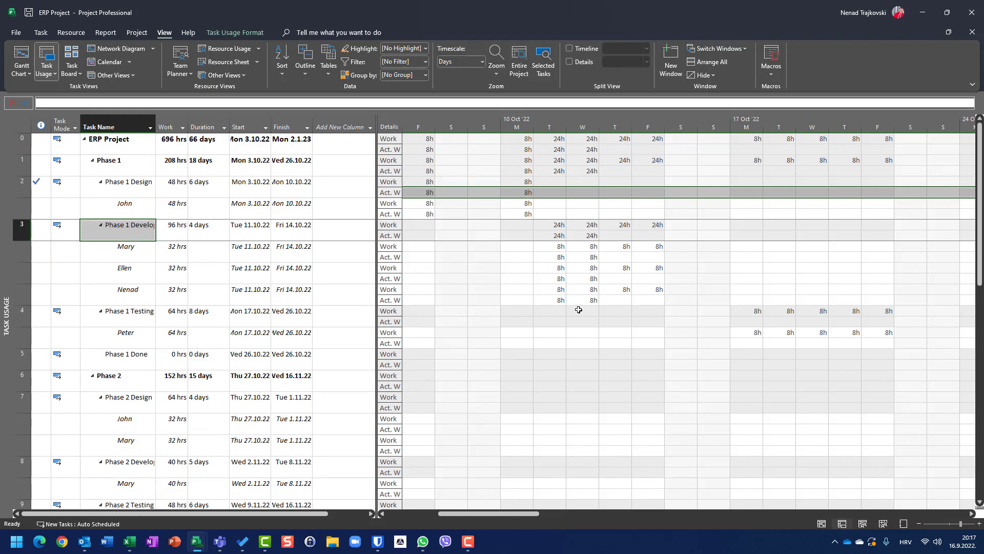
Return to the Gantt Chart view and reset Phase 1 Development to 0% complete
left_click(40, 34)
left_click(48, 59)
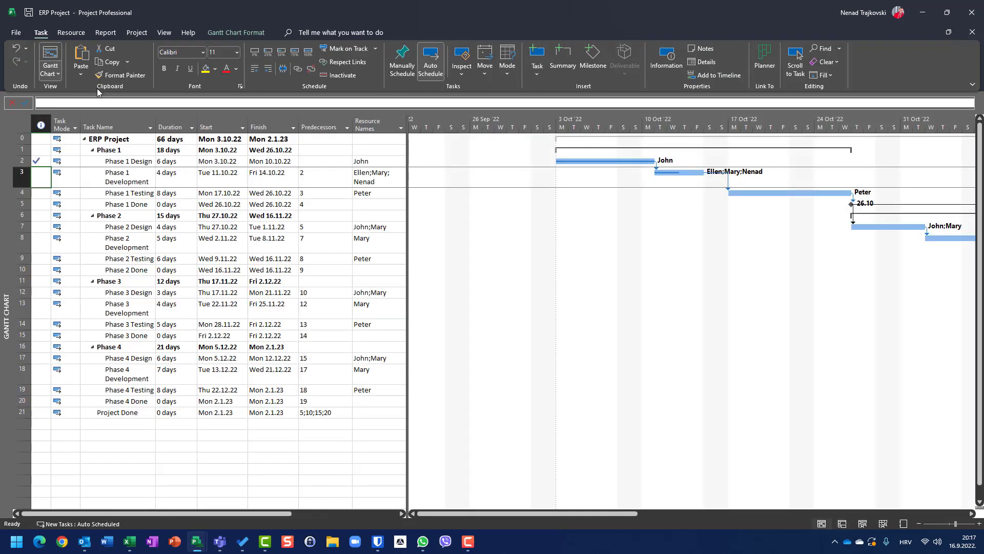
left_click(255, 56)
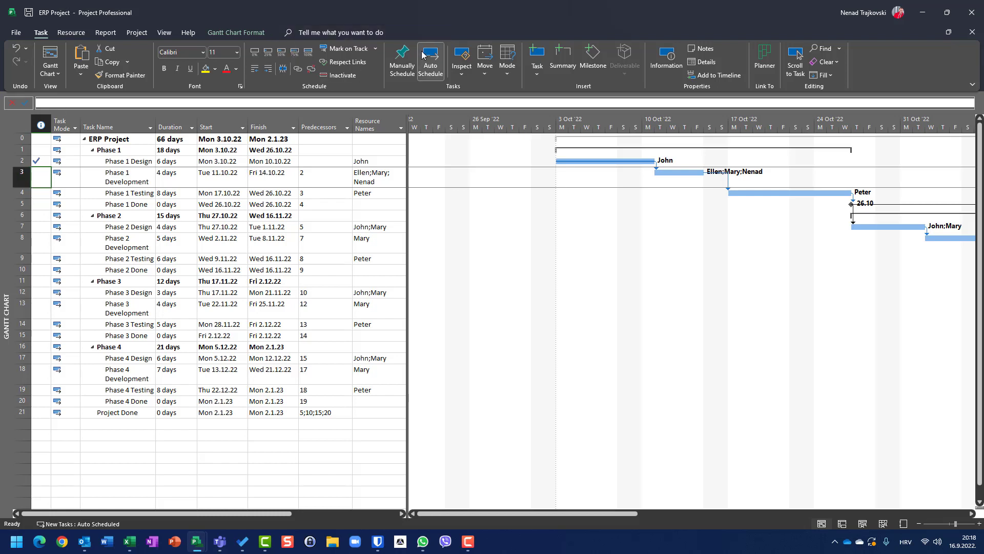
Review the Update Tasks settings for Phase 1 Development and close them without changes
left_click(379, 48)
left_click(357, 79)
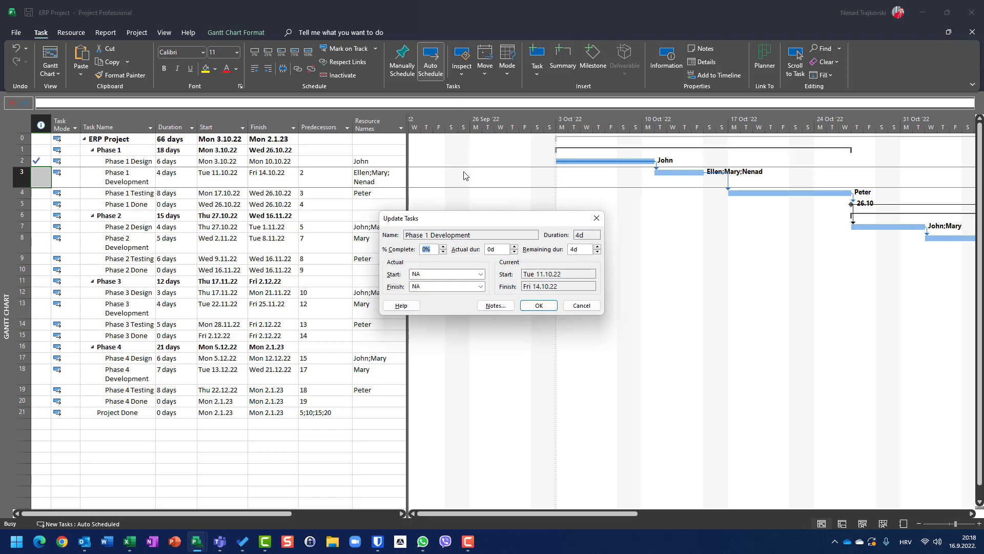
left_click(582, 308)
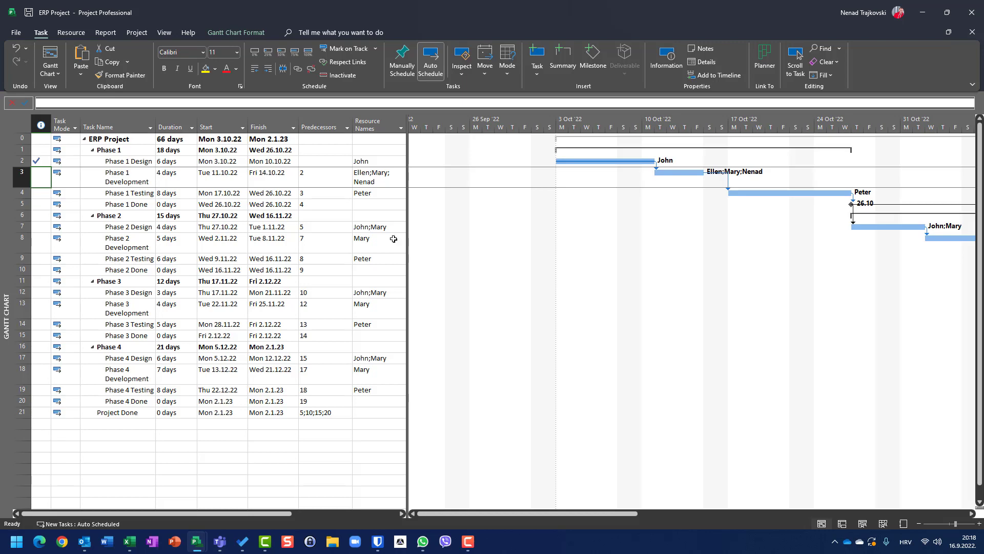
Switch to the Task Usage view and toggle the Actual Work details off and back on
left_click(170, 35)
left_click(47, 55)
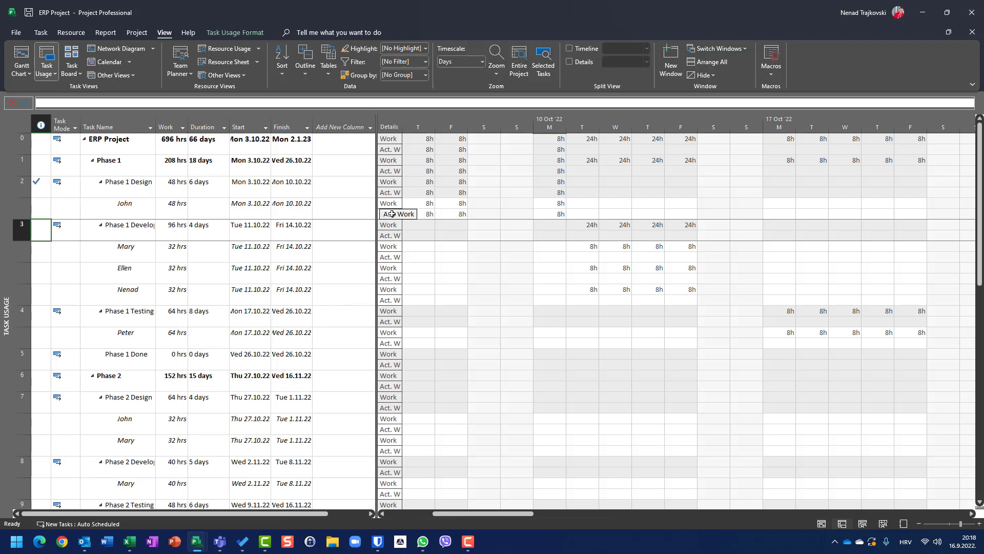
right_click(392, 213)
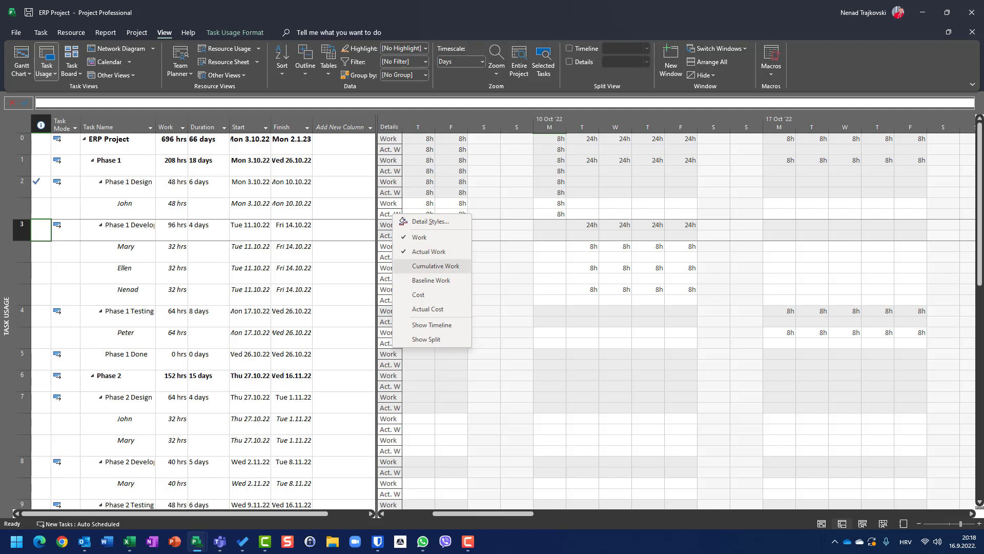
left_click(429, 251)
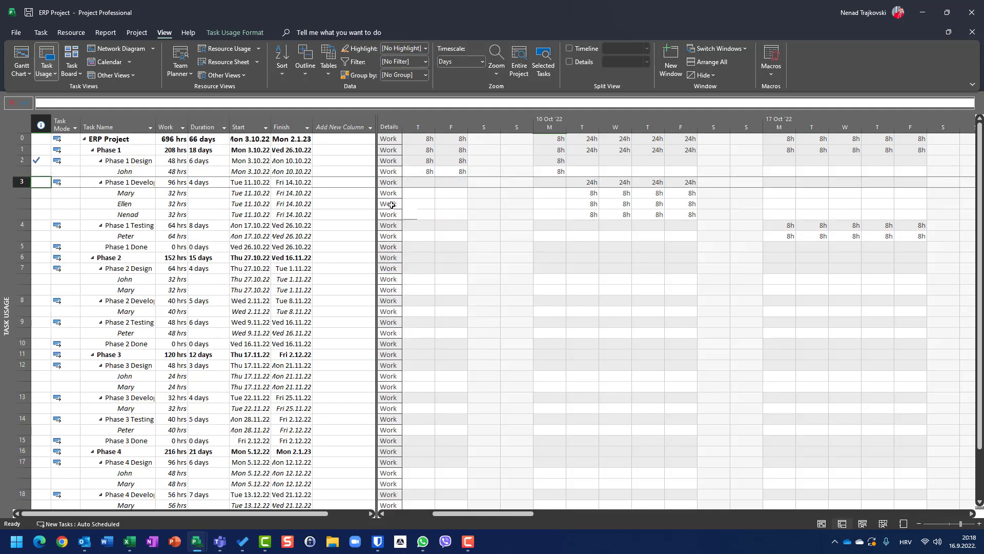
right_click(392, 205)
right_click(392, 369)
left_click(429, 406)
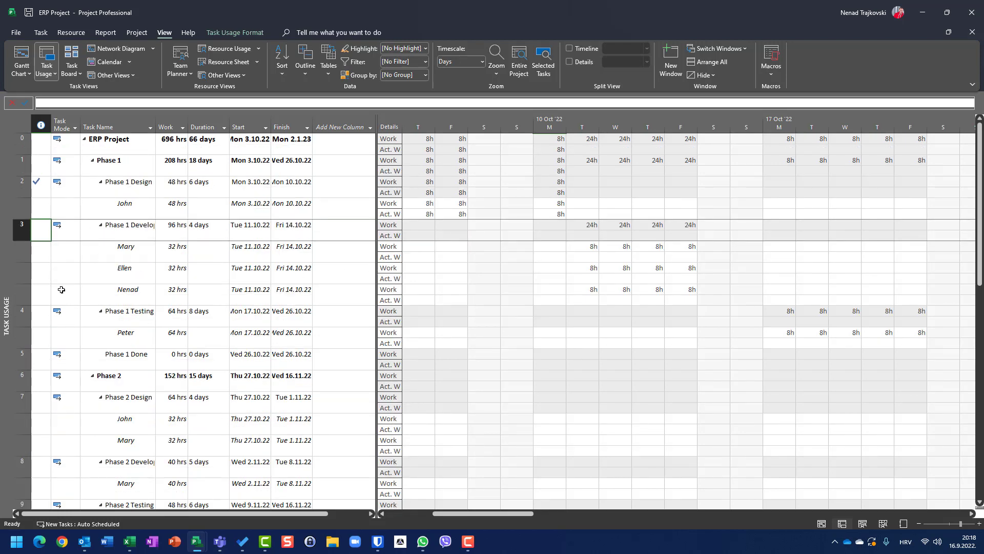
Set % Work complete to 100 in the tracking information of the second resource assigned to Phase 1 Development
left_click(21, 277)
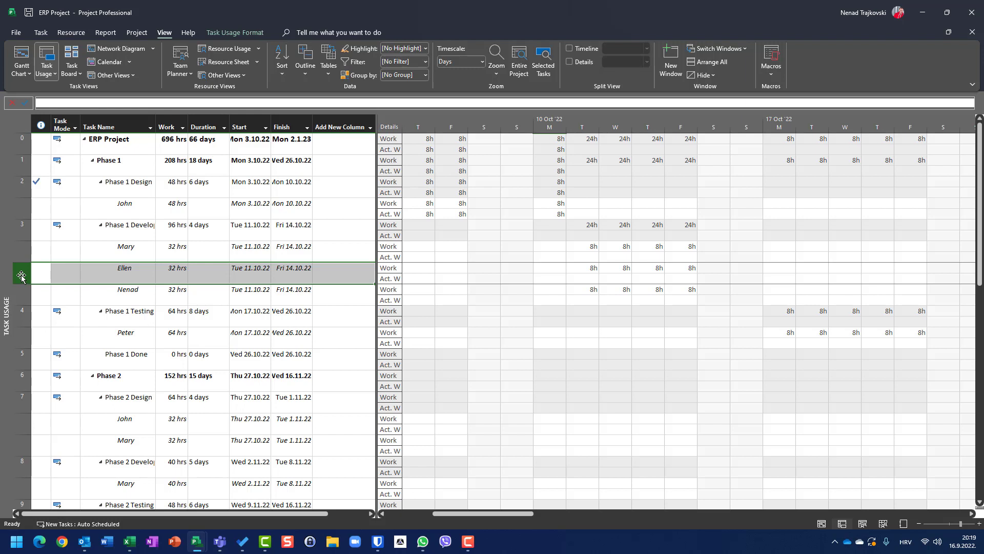
double_click(21, 277)
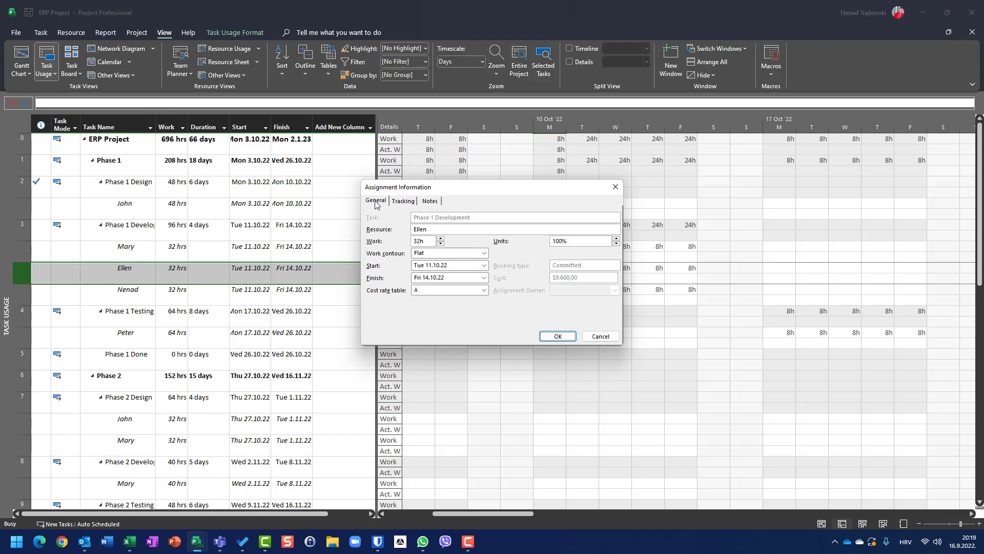
left_click(404, 201)
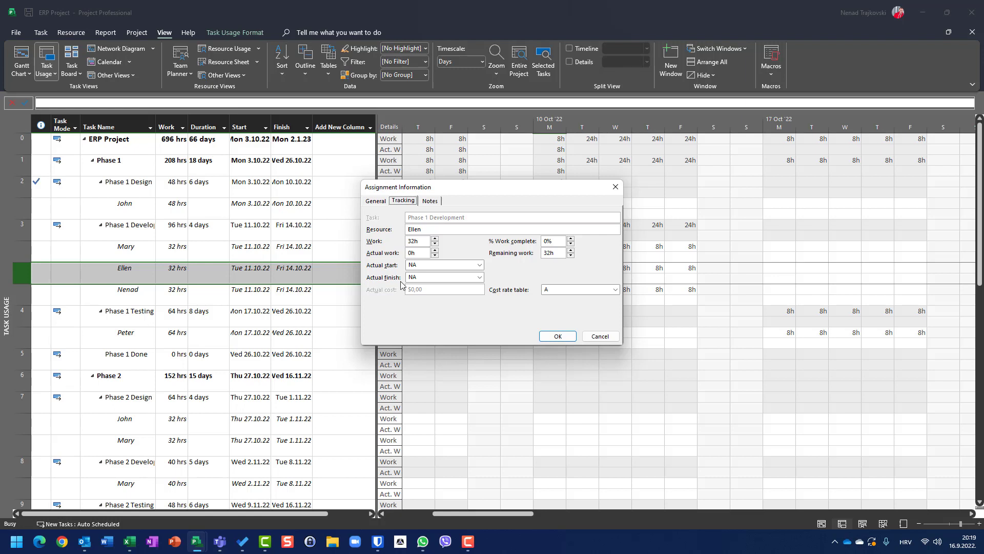
double_click(554, 243)
type("100")
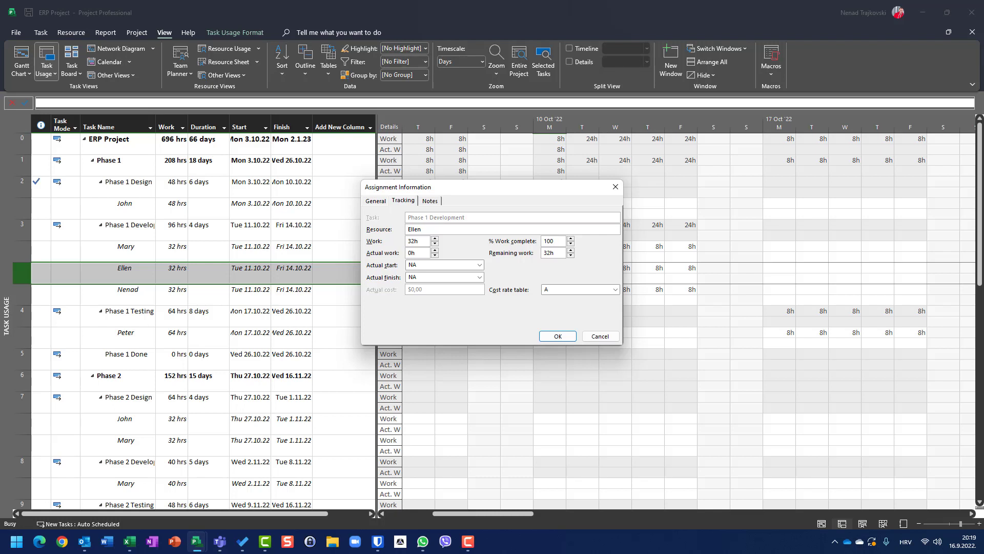
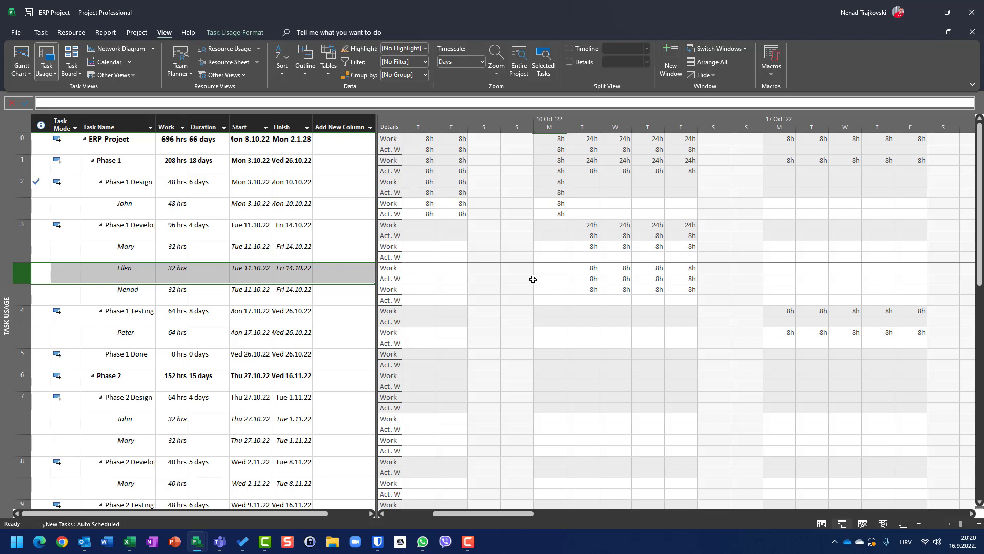
For the third resource on Phase 1 Development, set actual work to 16 hours and remaining work to 24 hours
left_click(29, 295)
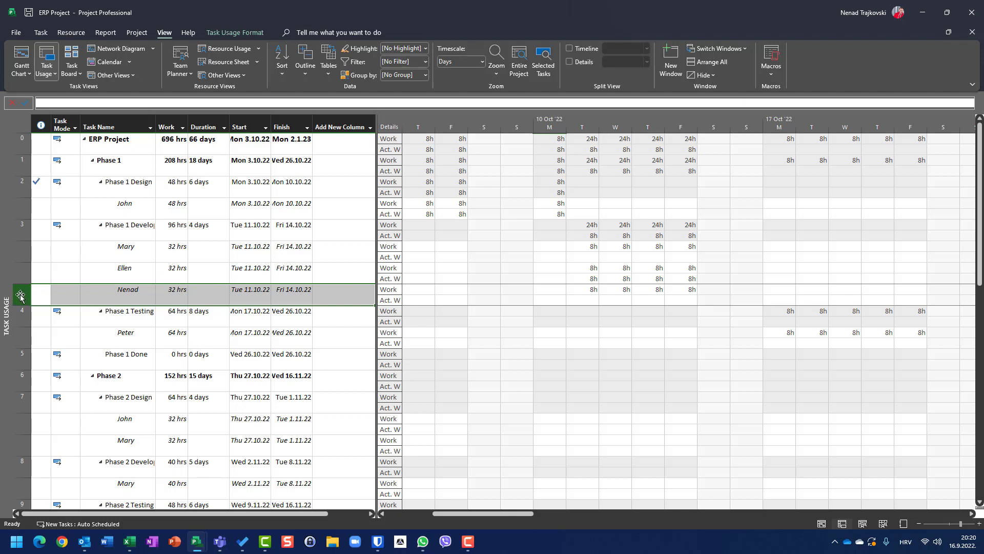
double_click(23, 298)
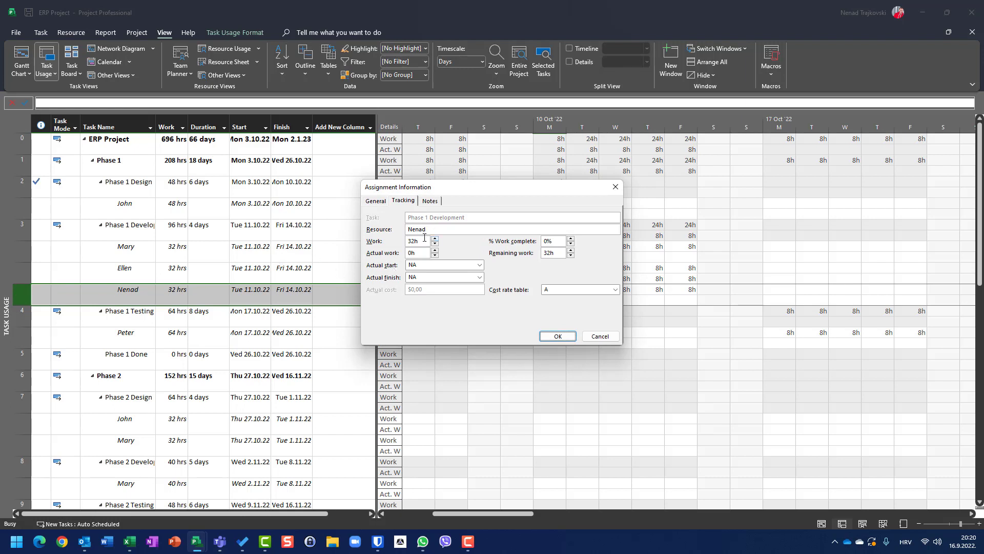
left_click_drag(422, 252, 387, 265)
type("16")
key("Tab")
type("24")
left_click(557, 337)
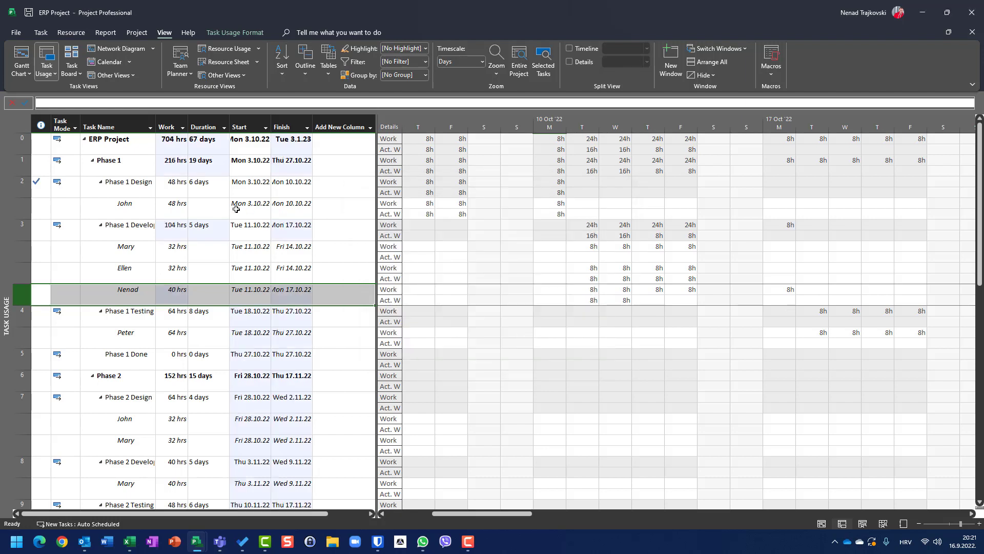
Examine how the third resource's actual and remaining hours are distributed across the days of Phase 1 Development
left_click(585, 301)
left_click(615, 302)
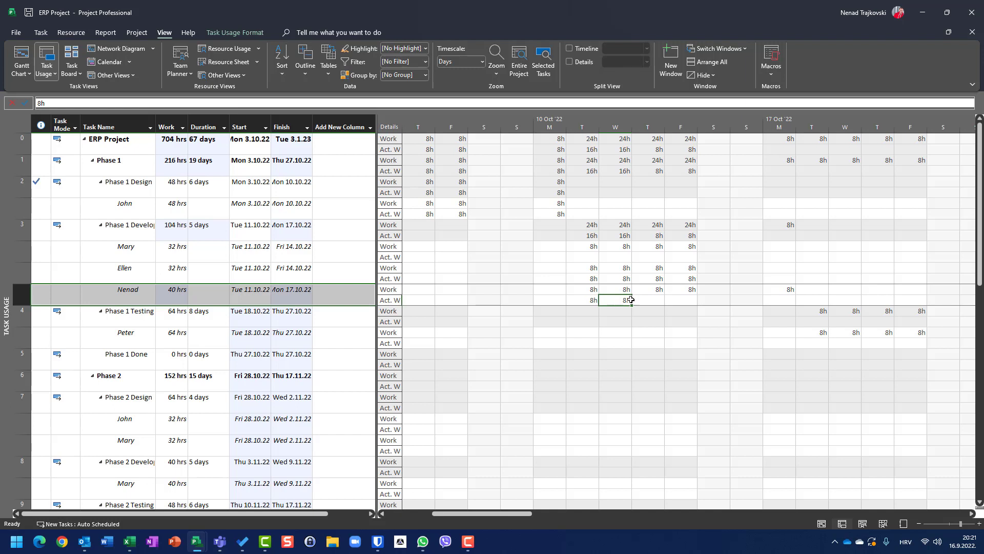
left_click(669, 290)
left_click(787, 290)
For the first resource on Phase 1 Development, set the actual start to 12.10.2022 and actual finish to 13.10.2022
left_click(20, 249)
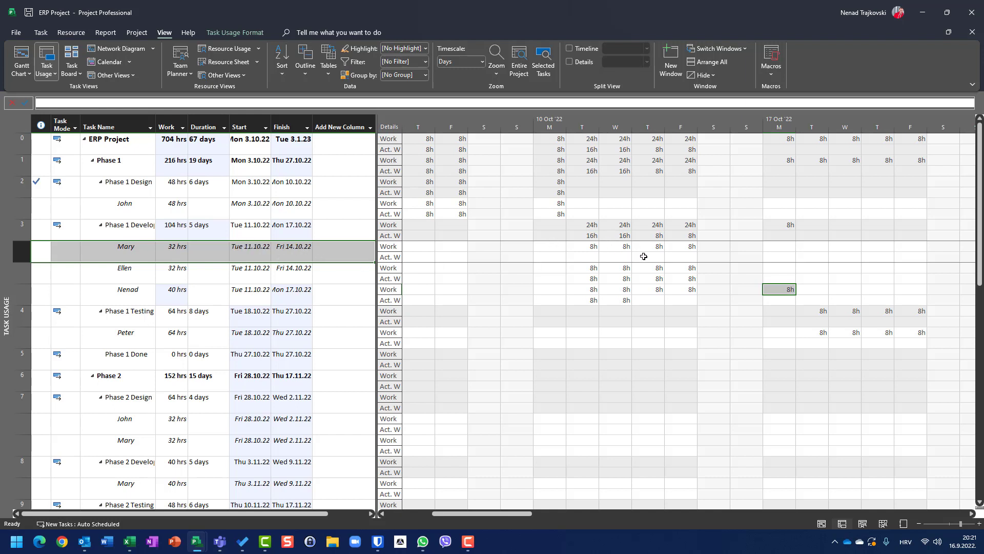
double_click(18, 251)
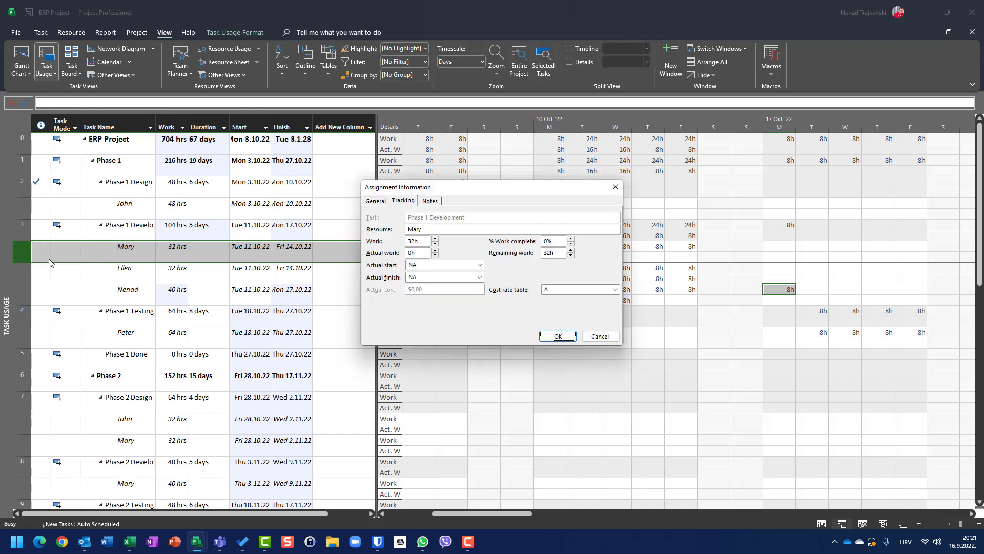
left_click(480, 265)
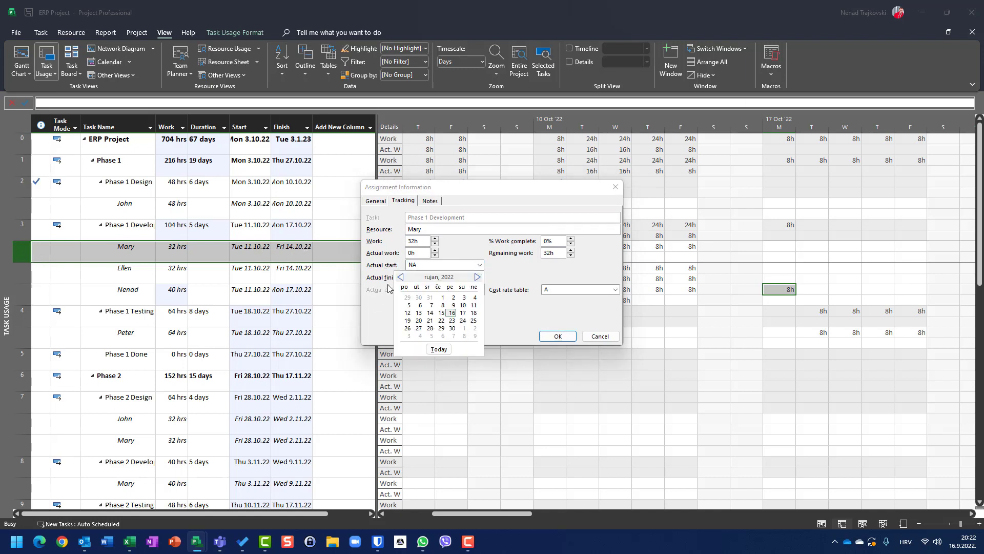
double_click(477, 277)
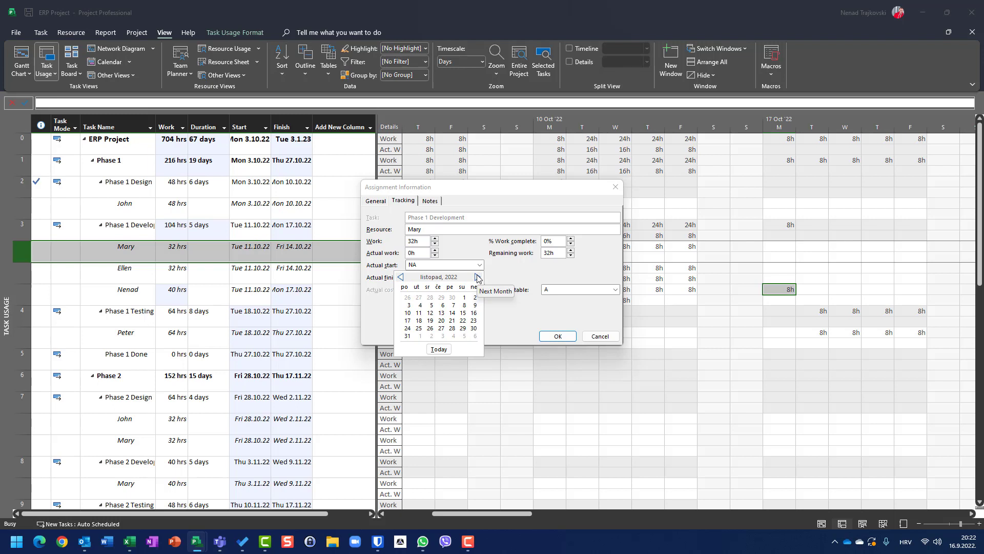
left_click(430, 314)
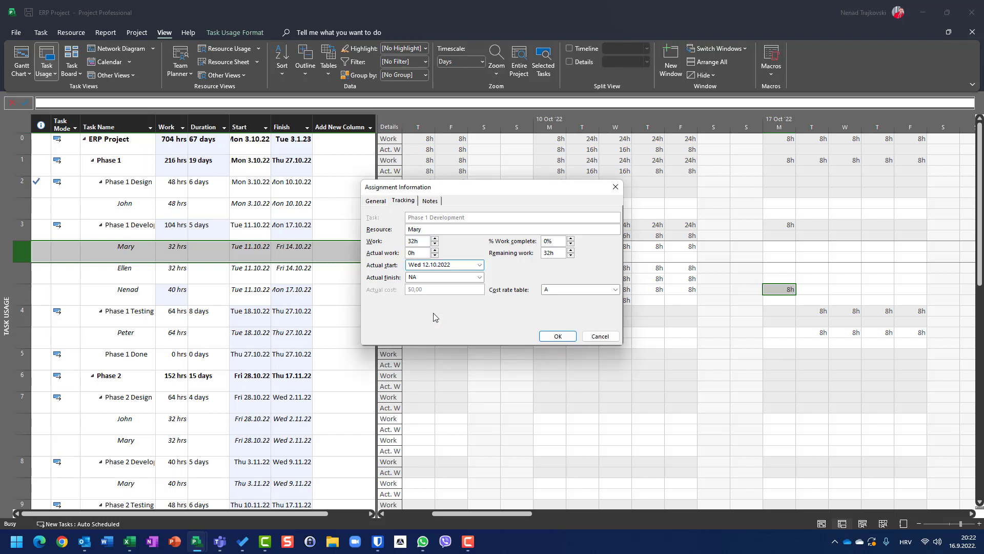
left_click(479, 276)
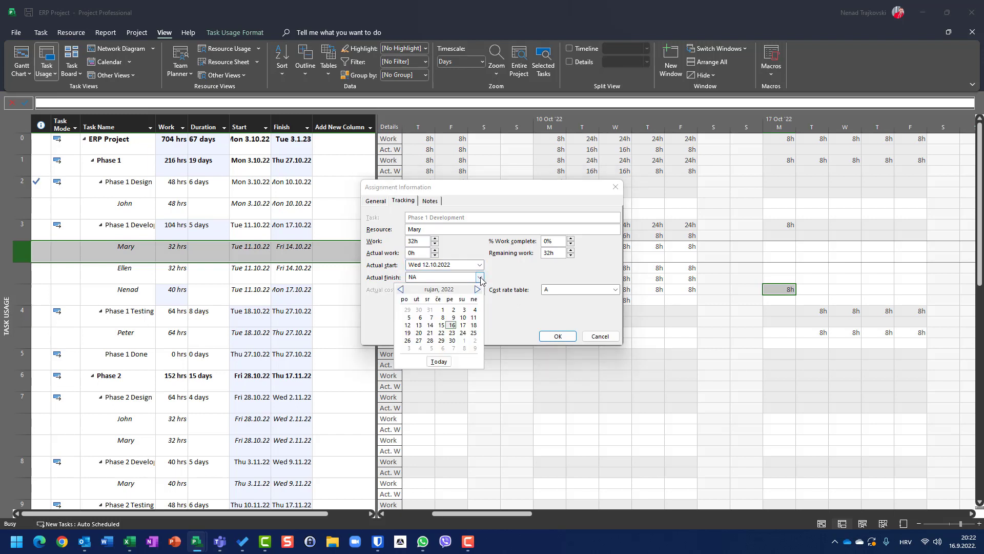
left_click(477, 289)
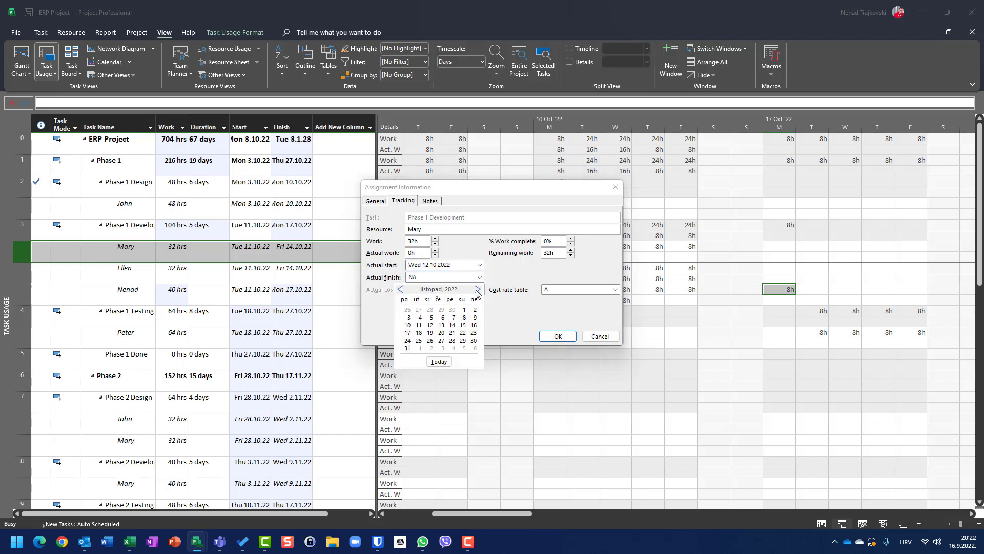
left_click(441, 325)
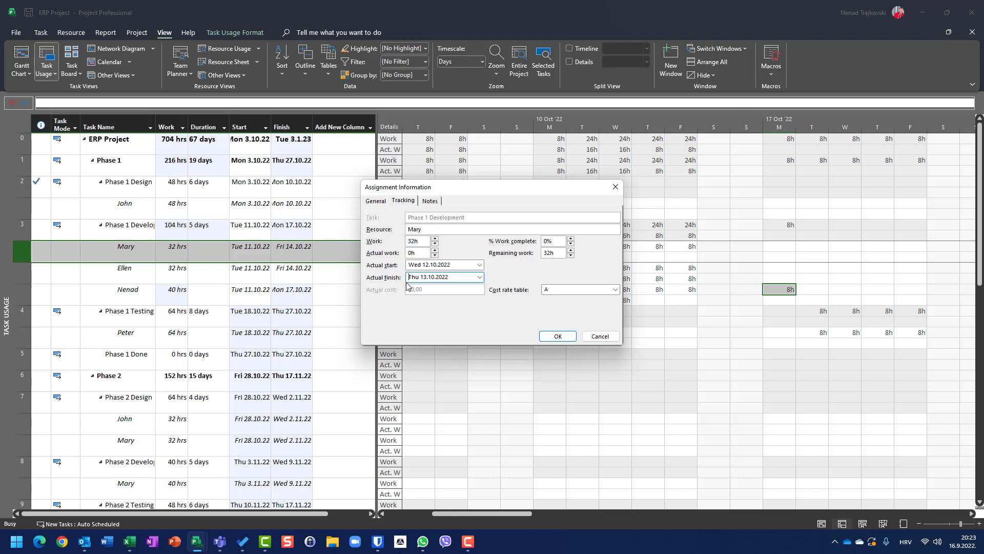
left_click(561, 336)
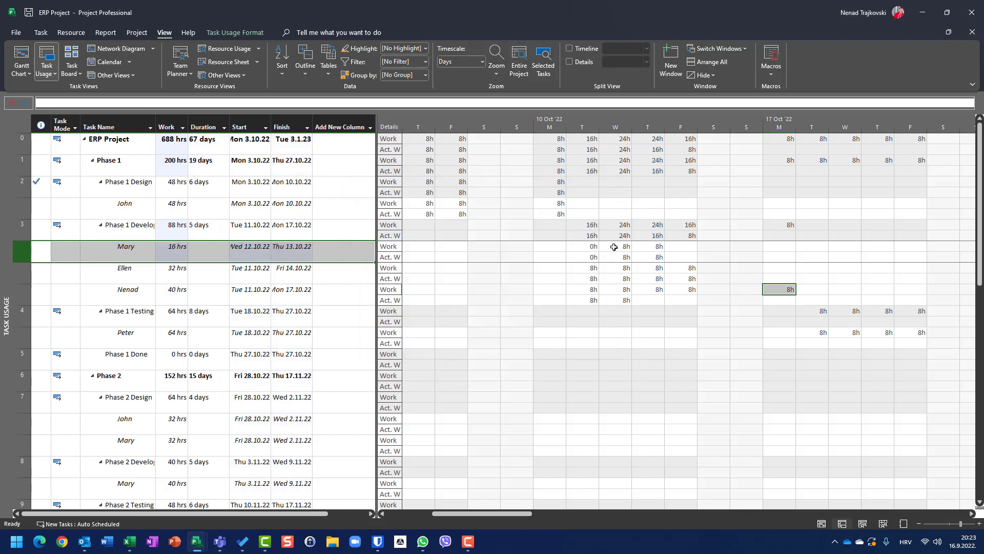
Examine the first resource's daily actual work values on Phase 1 Development and the assignment's tracking information
left_click(595, 258)
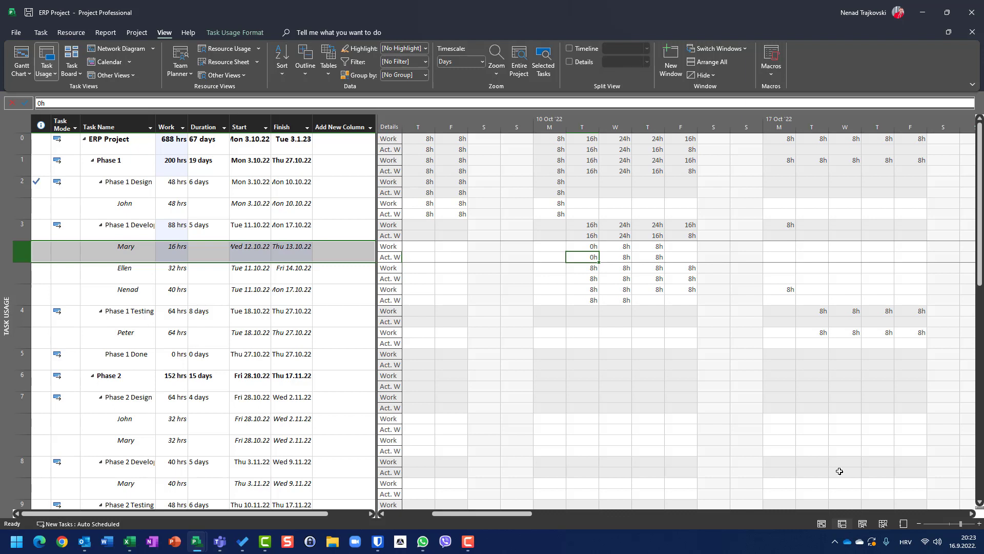
key("Right")
key("Right")
key("Right")
key("Right")
key("Left")
key("Left")
key("Left")
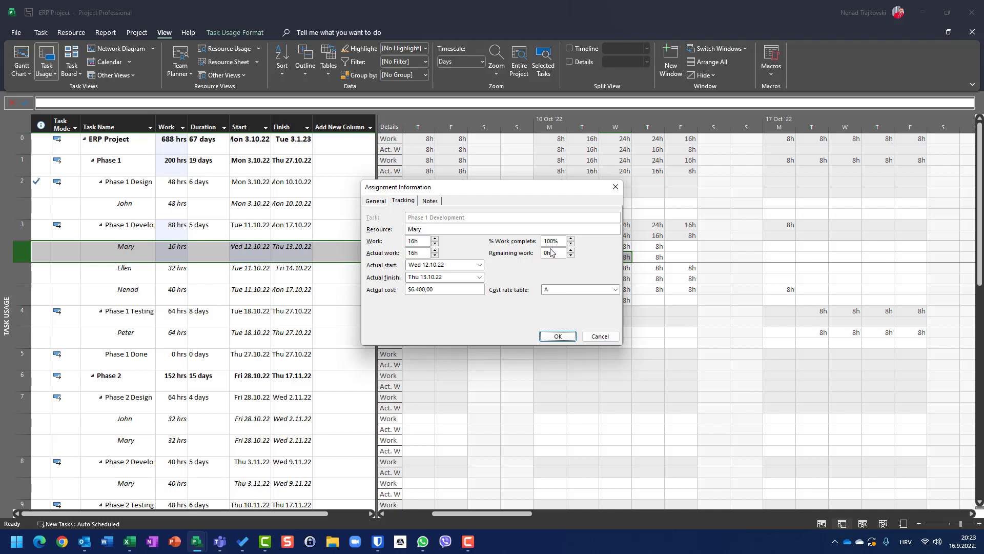
Recheck the percent work complete and remaining work of the first resource's assignment on Phase 1 Development
left_click(568, 338)
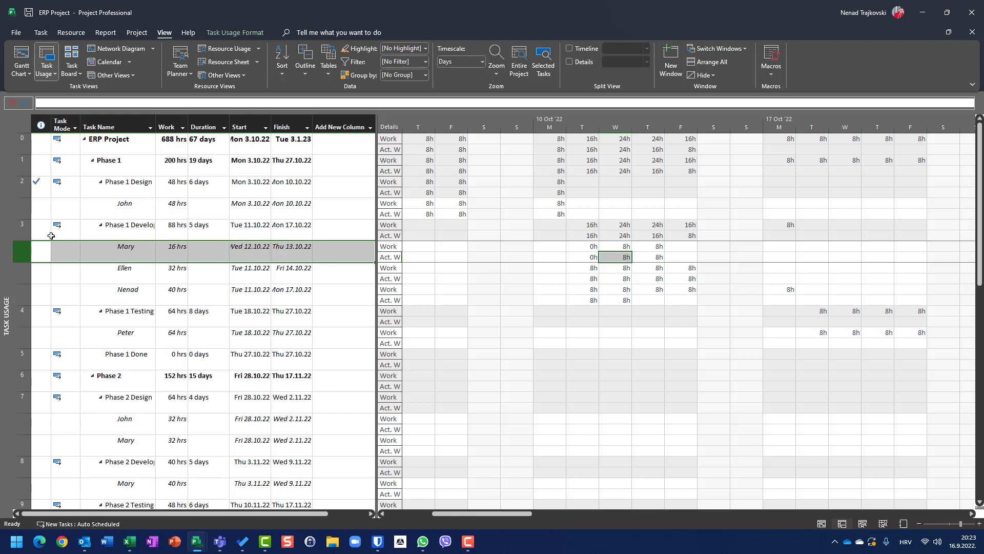
double_click(24, 253)
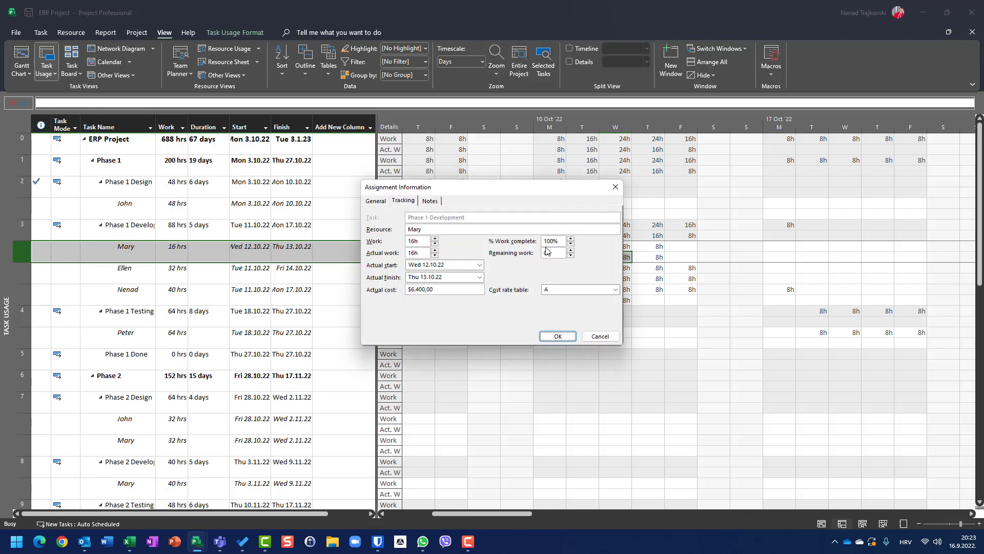
left_click(608, 339)
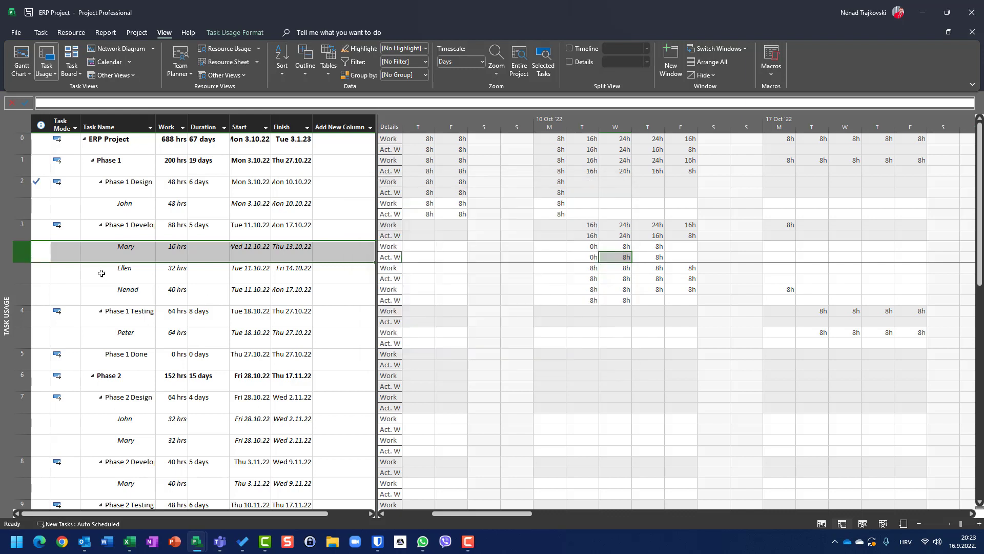
Try to set actual work to 16 hours and remaining work to 80 hours for the resource on Phase 1 Testing
left_click(23, 337)
double_click(22, 337)
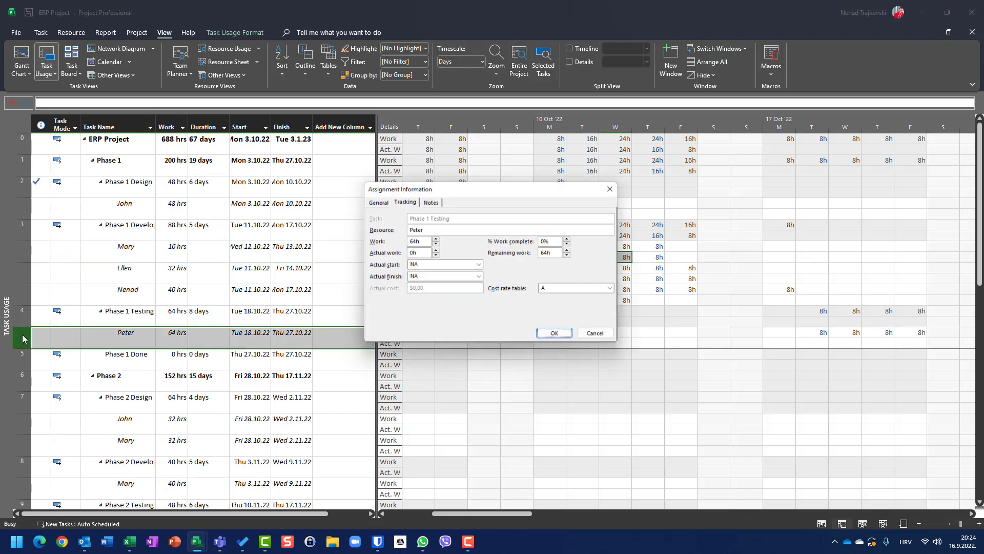
left_click(403, 200)
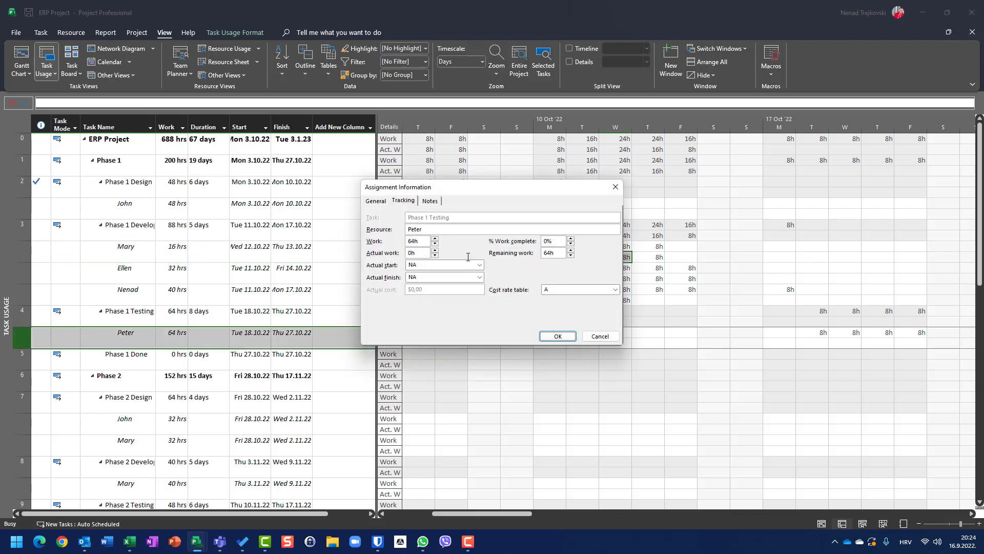
double_click(553, 240)
type("5")
double_click(429, 254)
type("16")
key("Tab")
type("8")
Try to set the actual start of the Phase 1 Testing assignment to 19.10.2022 and apply the tracking values
left_click(480, 264)
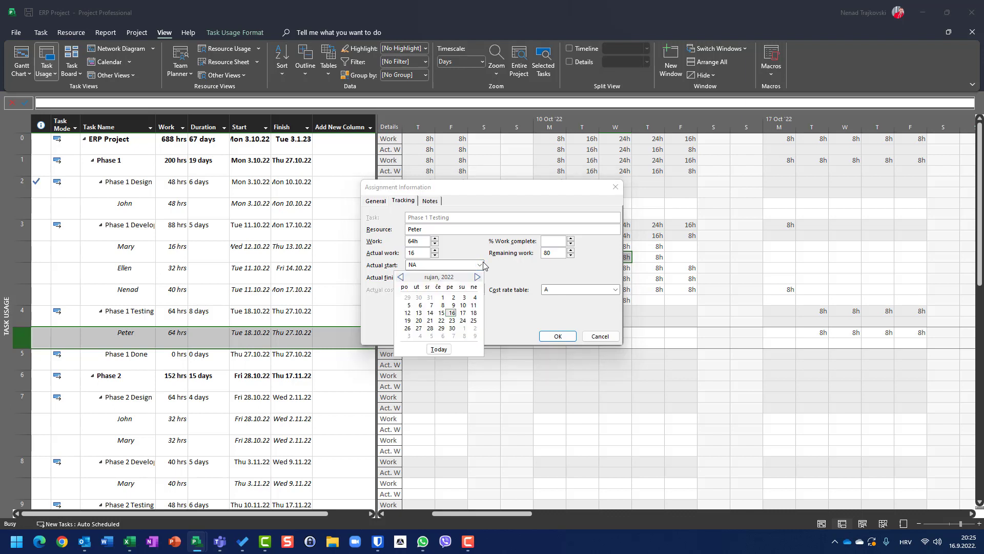
left_click(477, 277)
left_click(477, 277)
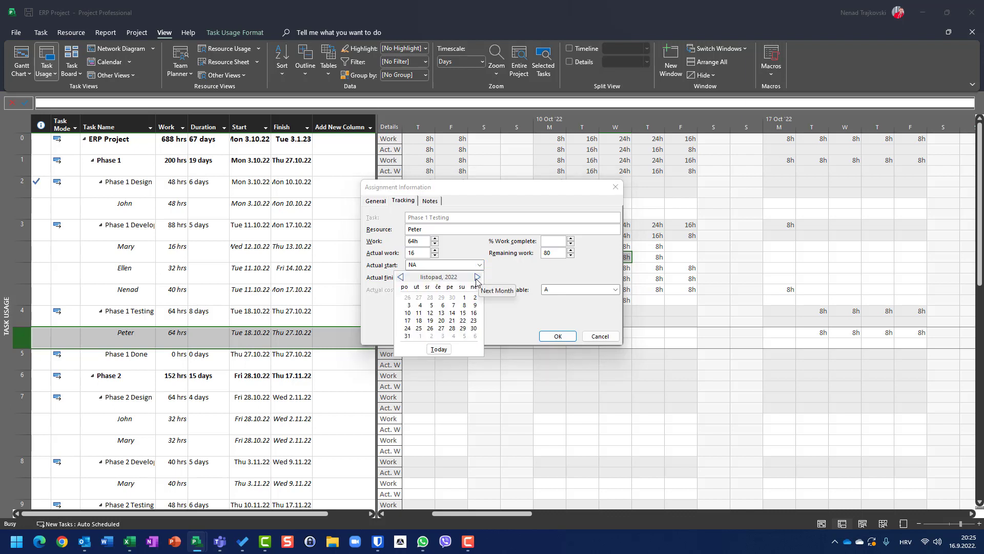
left_click(430, 321)
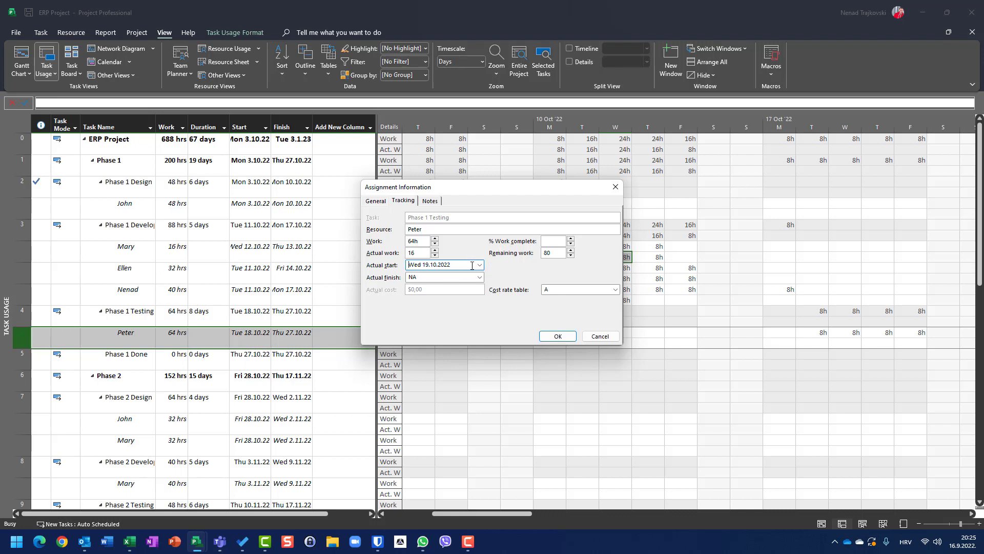
left_click(558, 337)
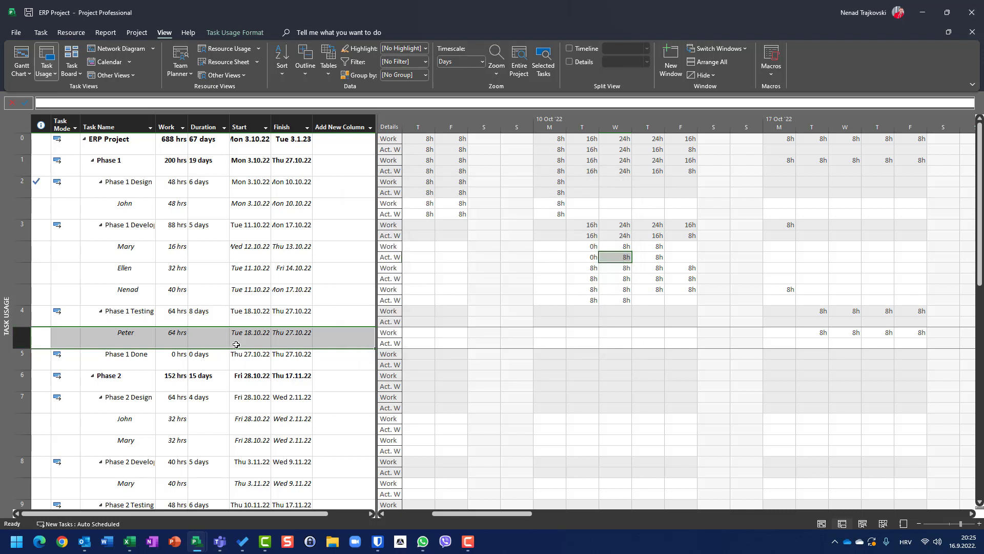
Enter 16 hours of actual work and 80 hours of remaining work for the Phase 1 Testing assignment
double_click(18, 340)
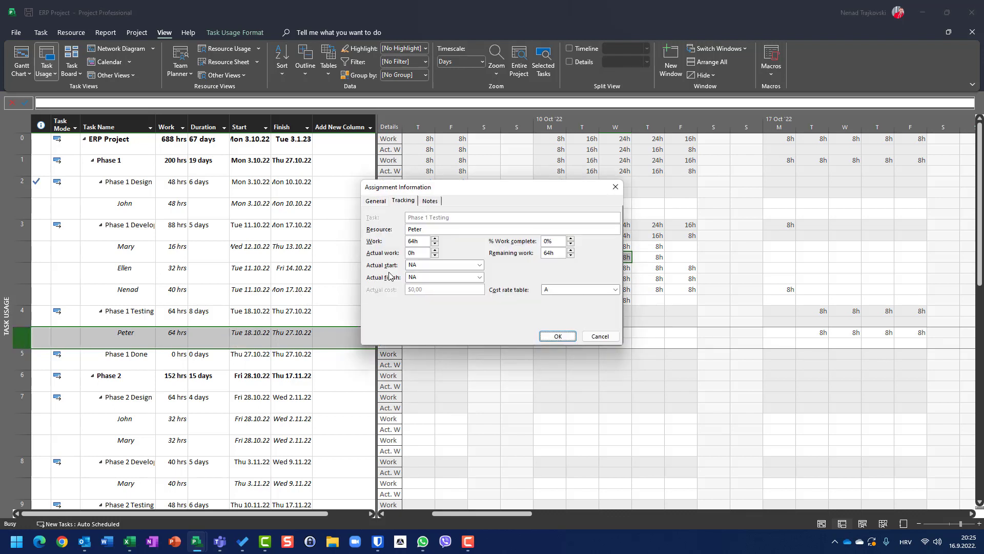
double_click(413, 253)
type("16")
key("alt+r")
type("80")
key("alt+s")
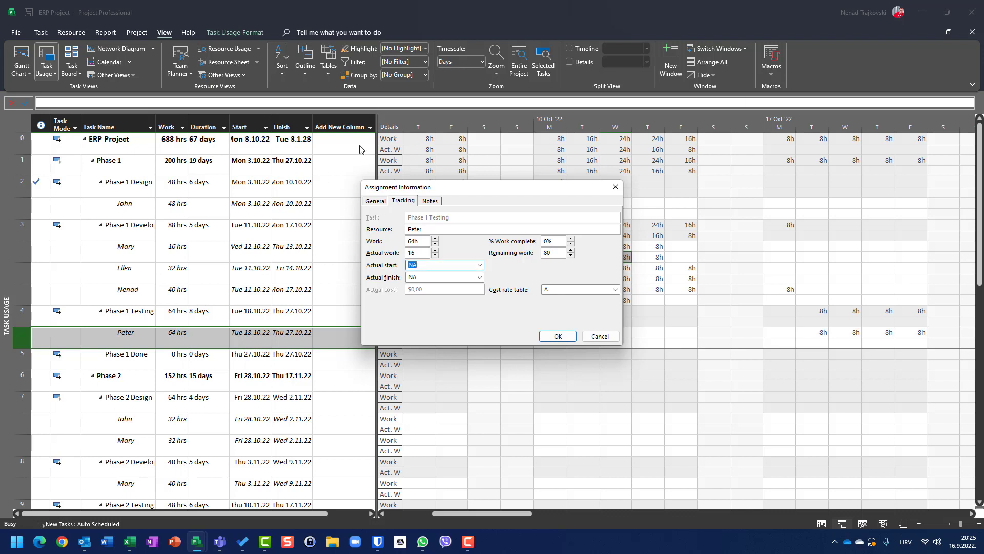
Set the Phase 1 Testing assignment's actual start to 19.10.2022 and apply the tracking changes
left_click(480, 264)
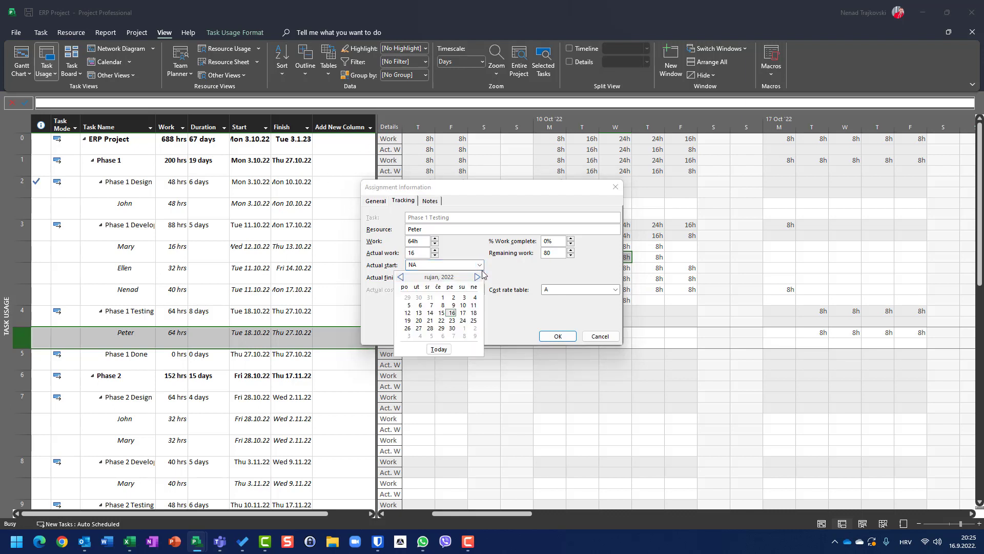
left_click(477, 277)
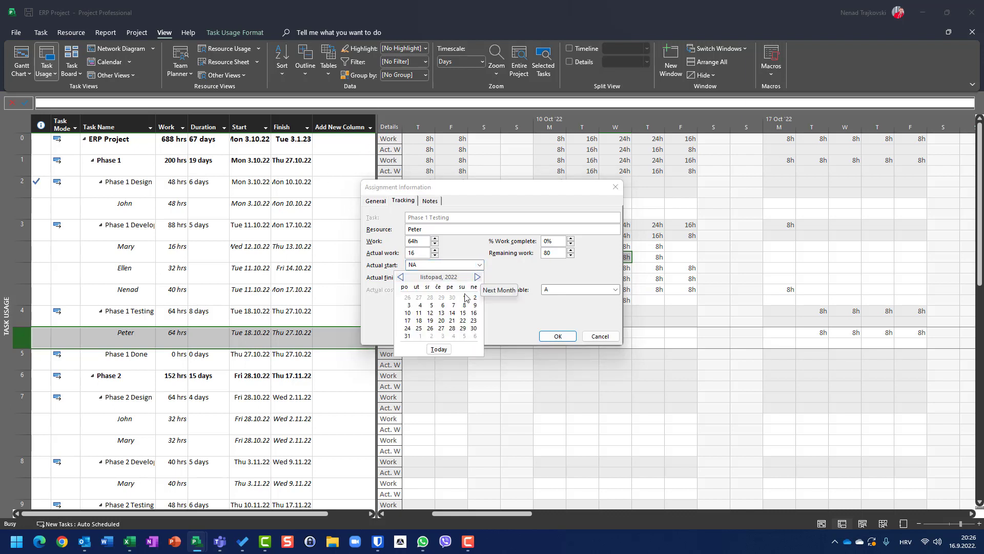
left_click(429, 321)
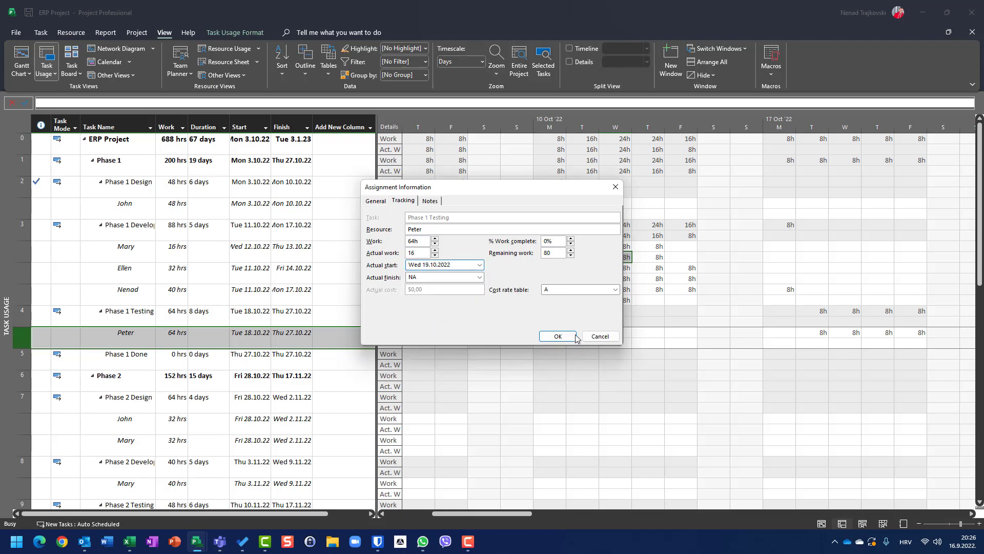
left_click(559, 336)
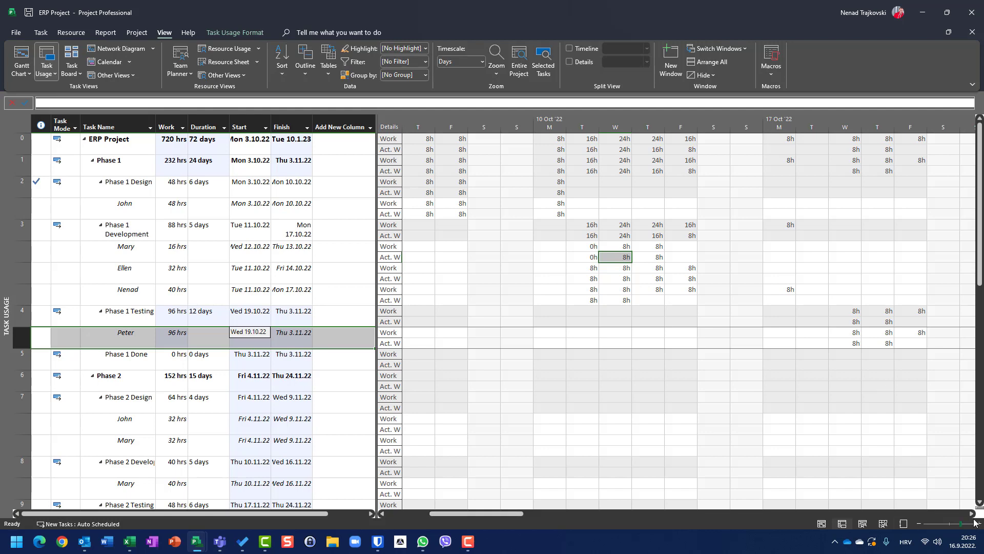
Check the rescheduled Phase 1 Testing assignment on the timescale, and undo its last tracking changes
left_click(620, 493)
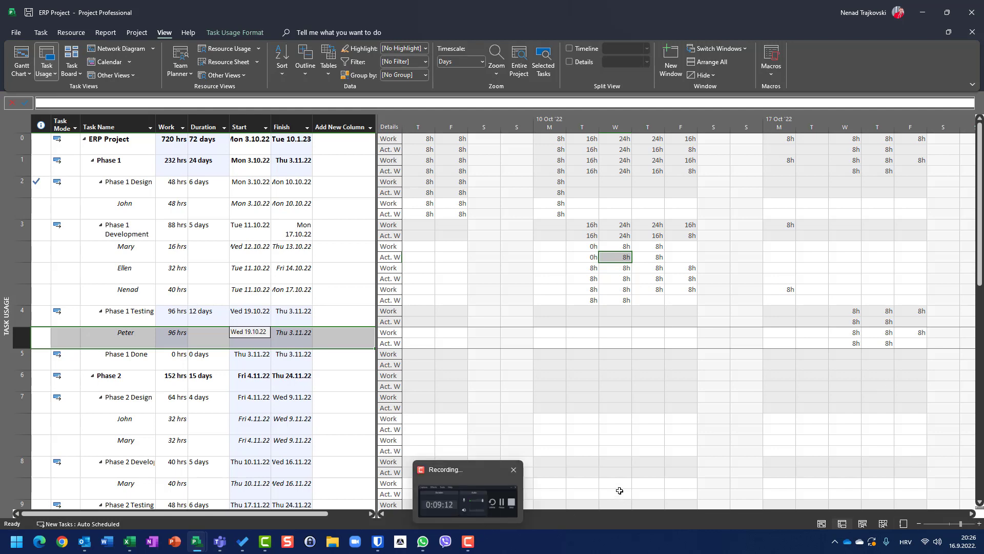
left_click_drag(512, 513, 484, 512)
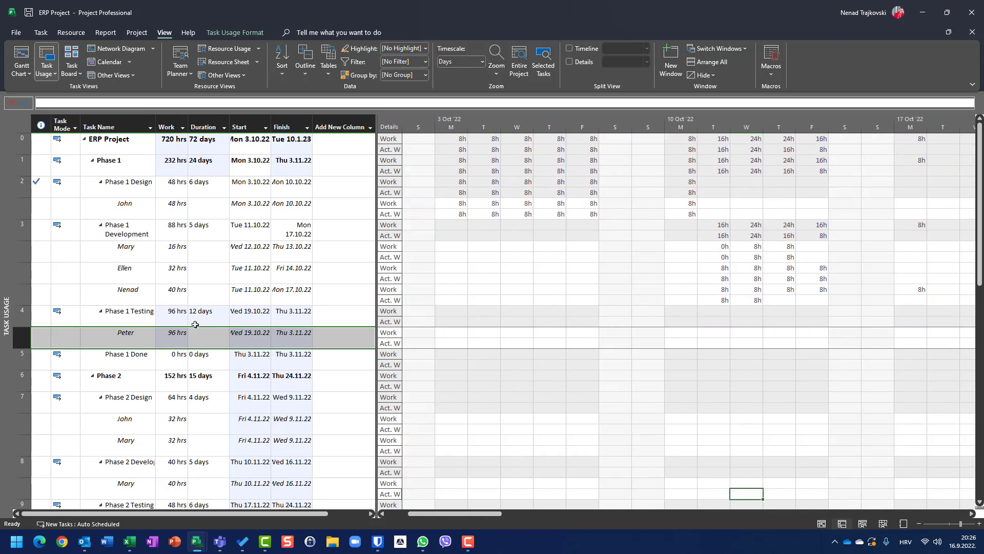
key("ctrl+z")
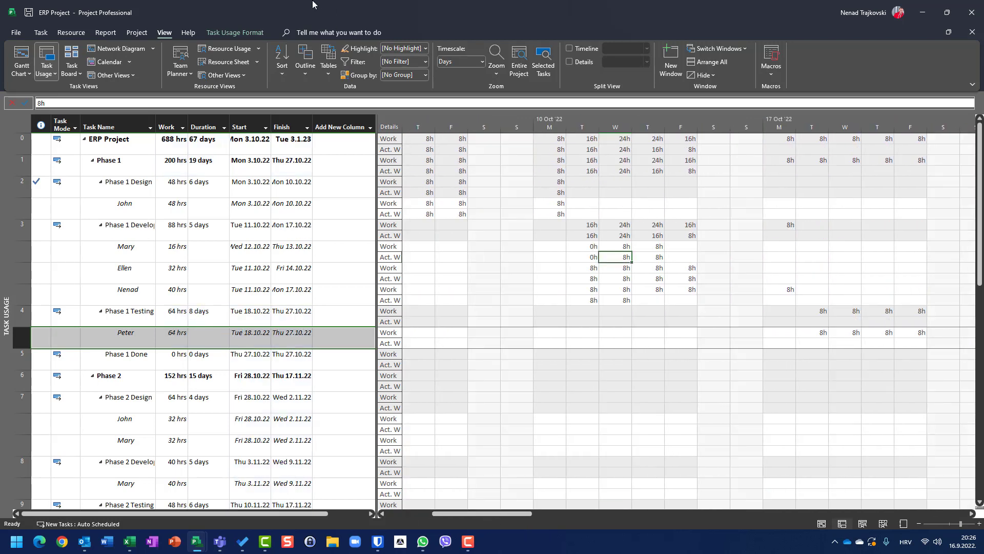
Set only the actual finish of the Phase 1 Testing assignment to 20.10.2022, leaving the actual start empty
double_click(18, 337)
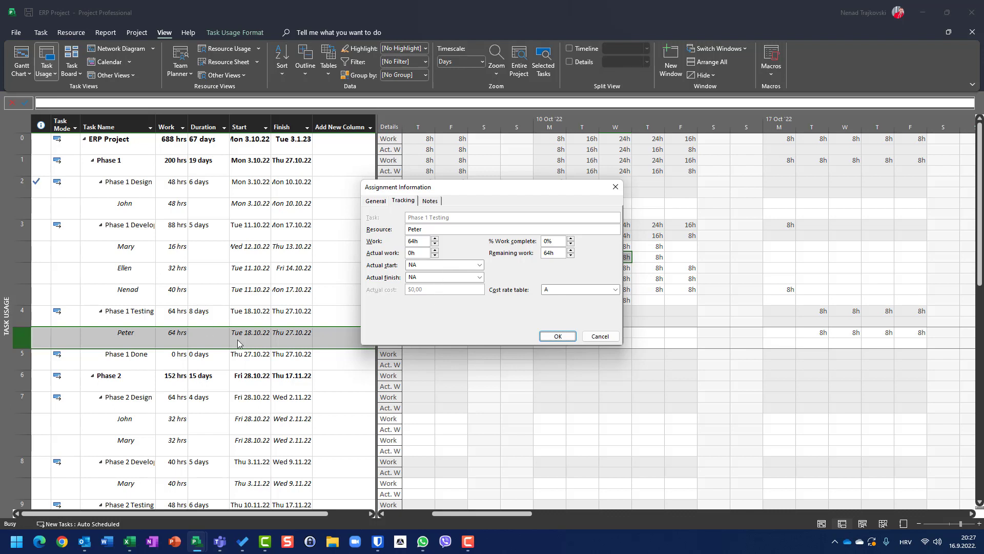
left_click(480, 278)
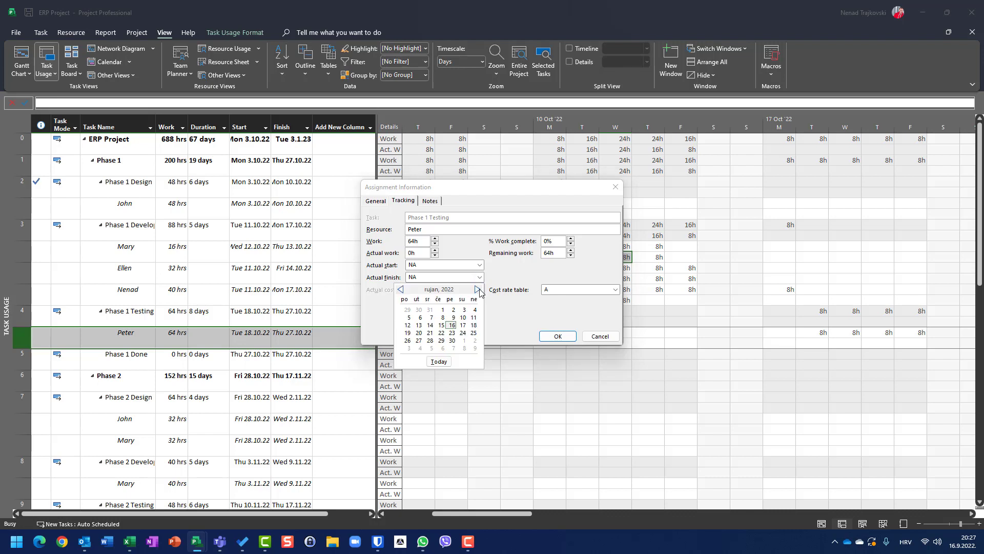
left_click(480, 289)
left_click(479, 289)
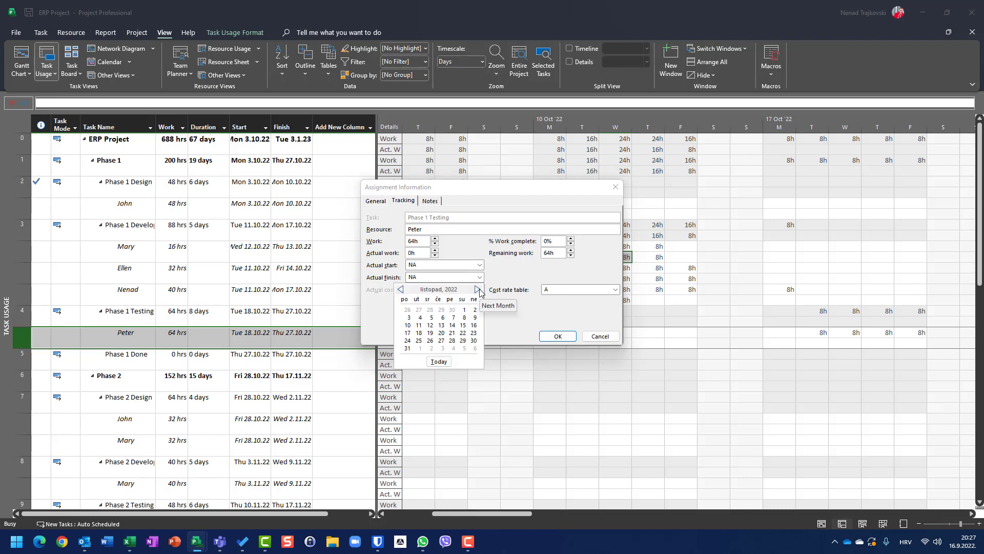
left_click(442, 332)
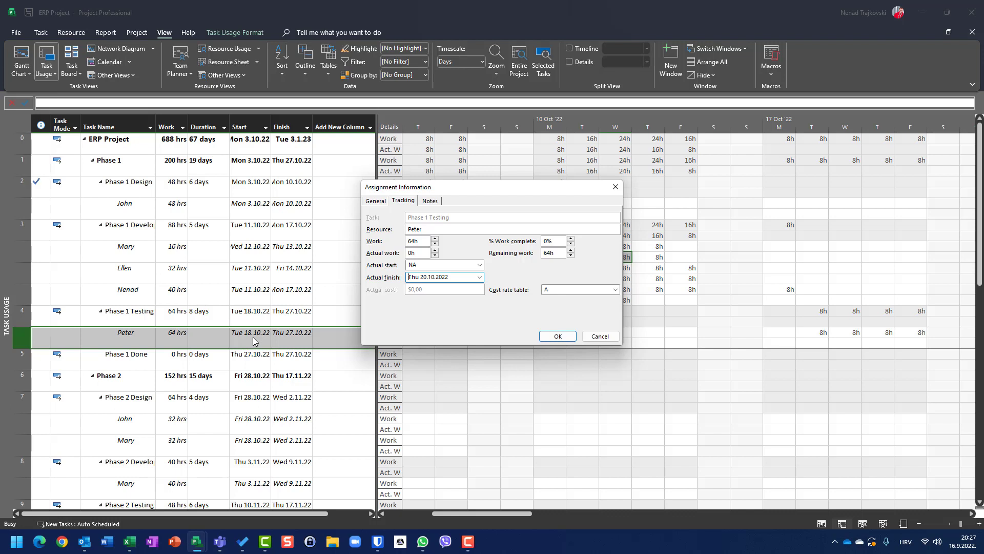
left_click(557, 337)
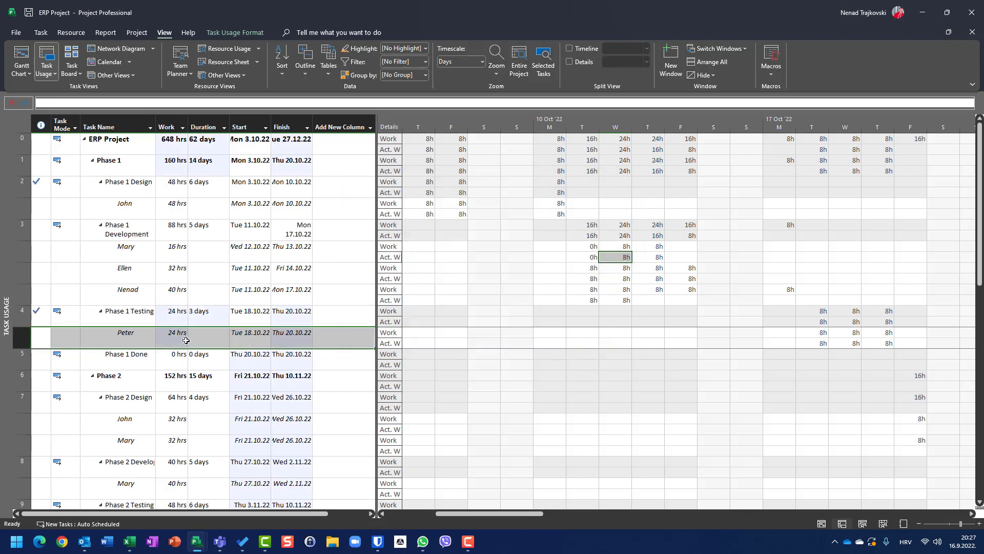
Check the daily actual work on Phase 1 Testing, and undo the last actual finish entry
left_click(823, 342)
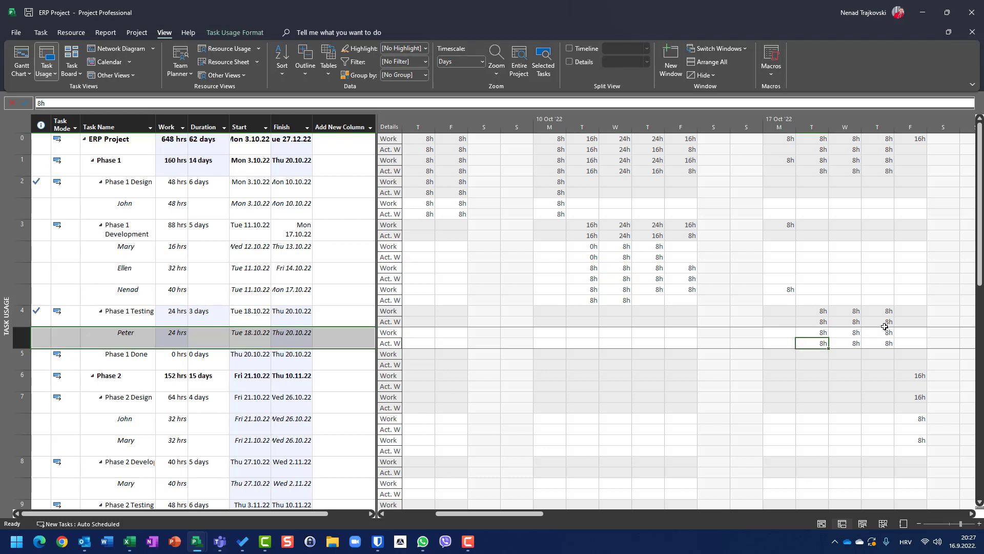
key("ctrl+z")
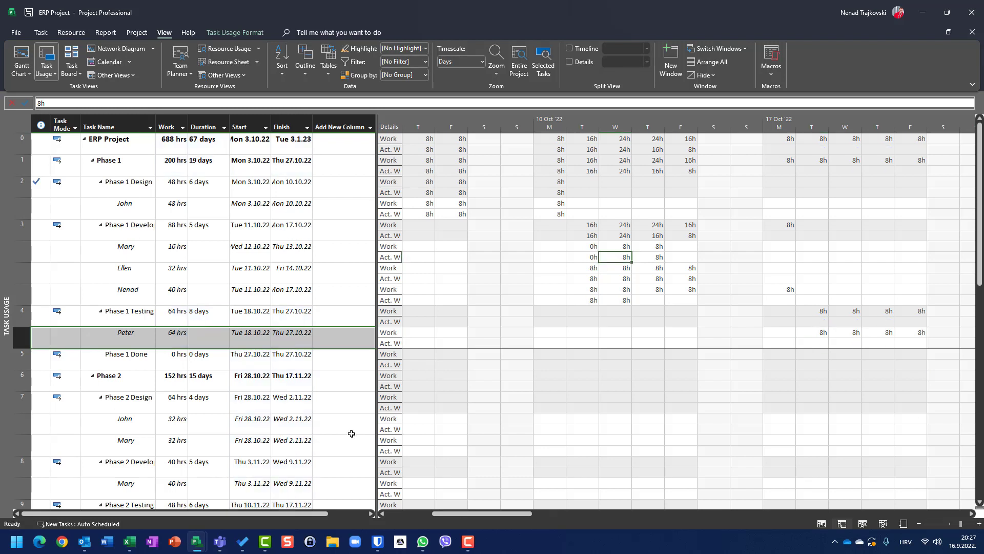
For the resource on Phase 1 Testing, set the actual finish to 20.10.2022 and the actual start to 19.10.2022
double_click(22, 338)
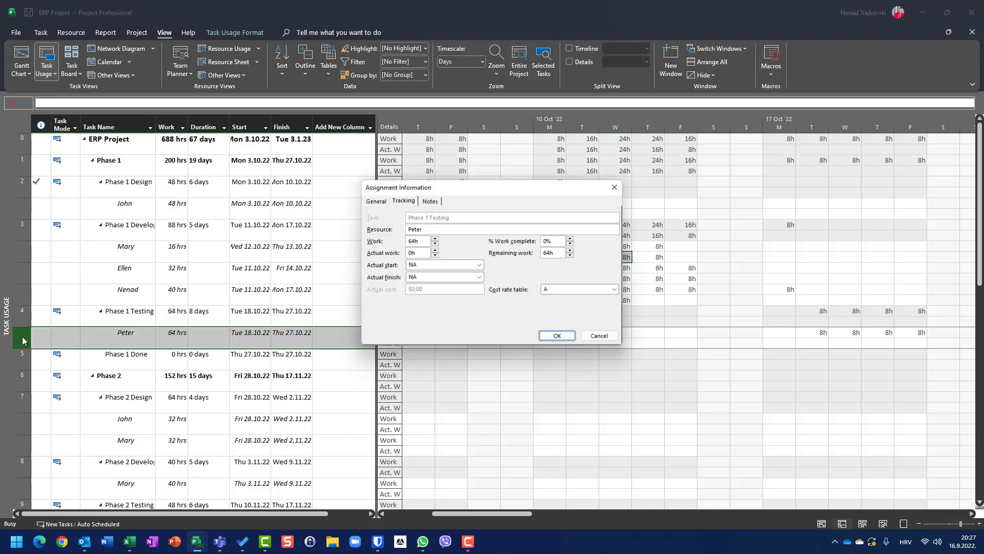
left_click(479, 277)
double_click(477, 290)
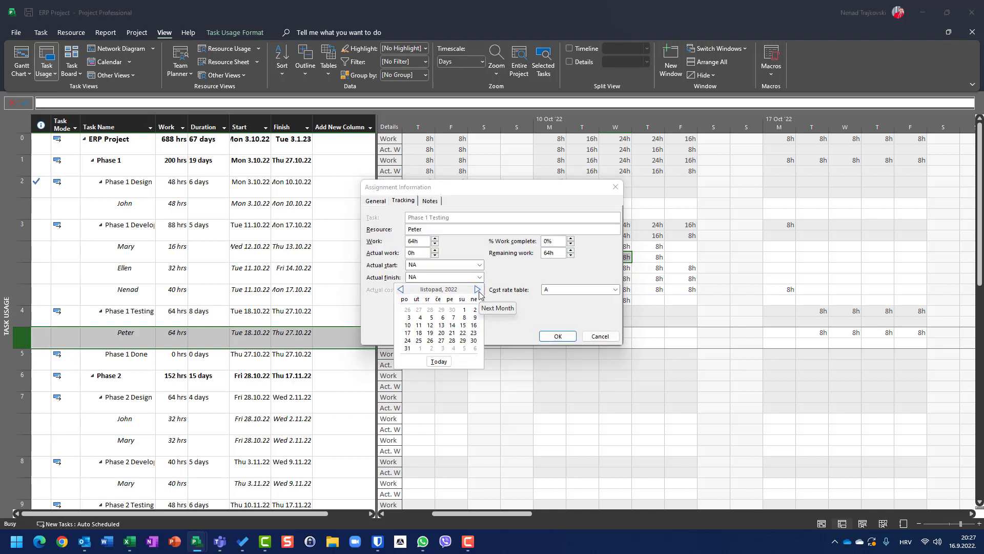
left_click(441, 334)
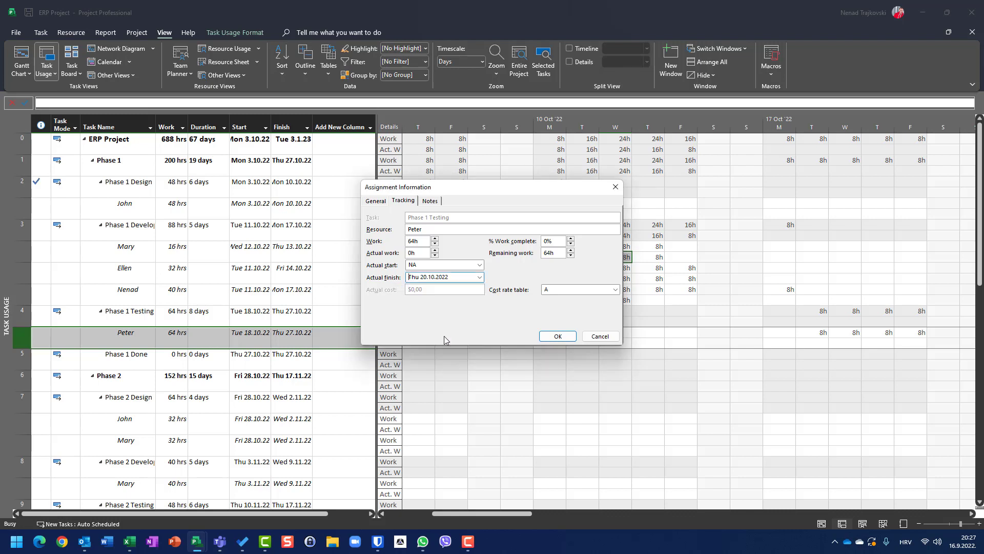
left_click(480, 265)
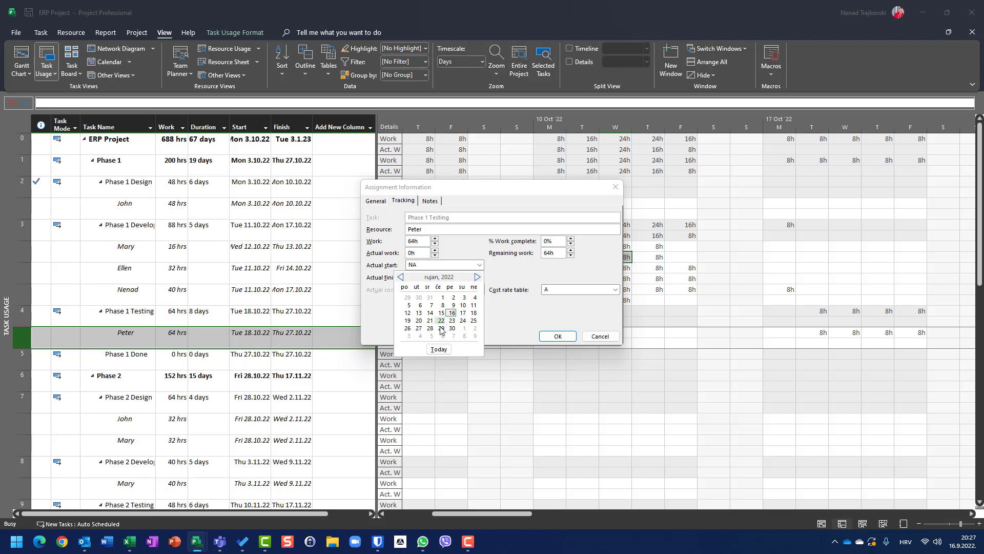
left_click(477, 277)
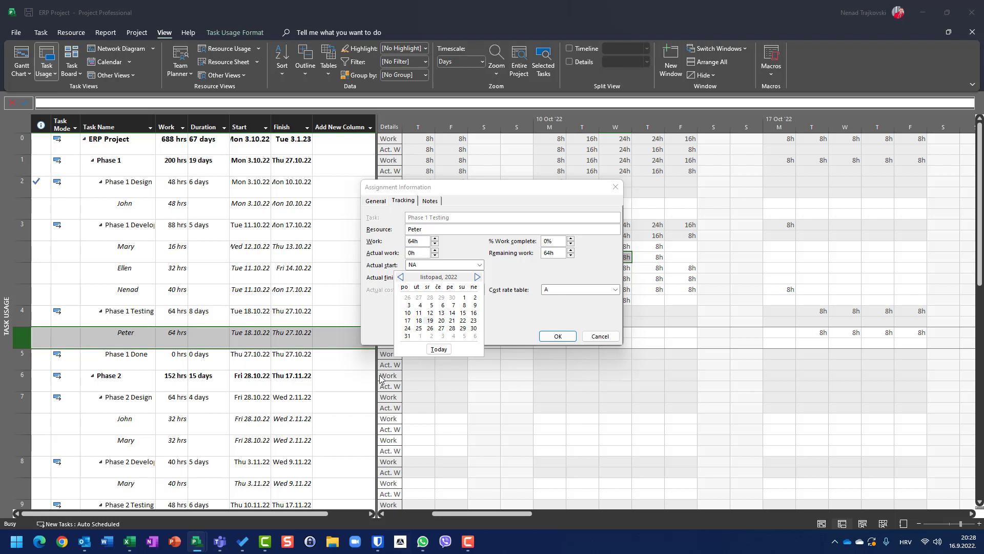
left_click(429, 322)
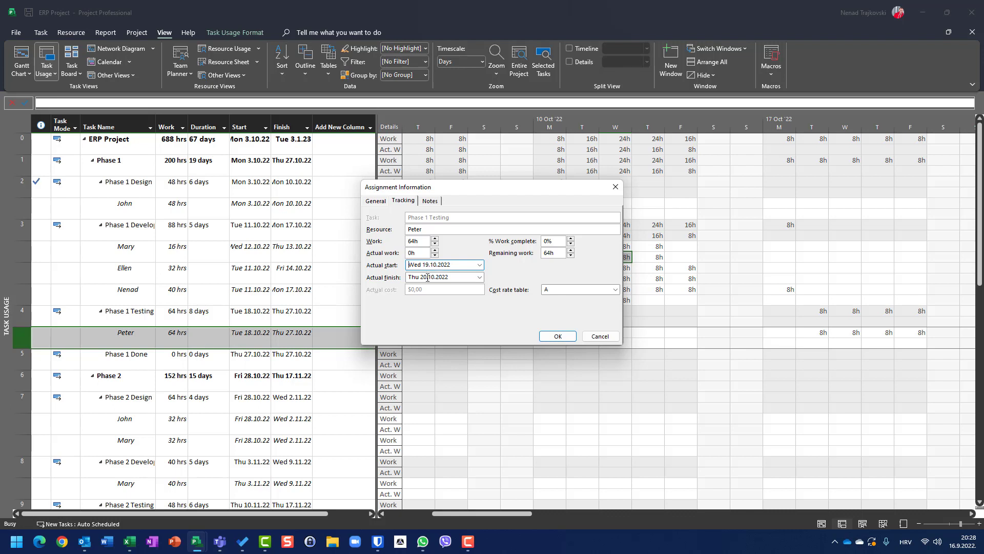
left_click(543, 339)
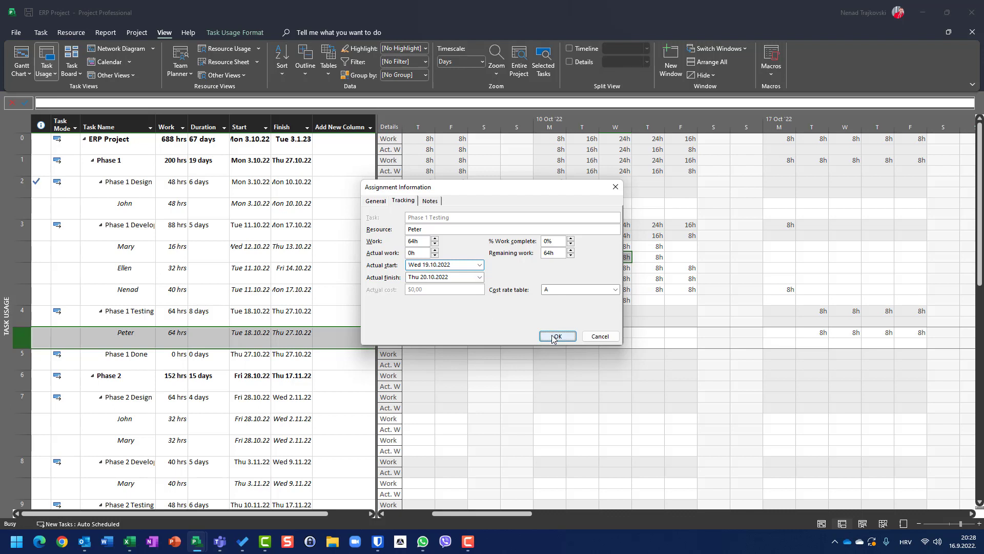